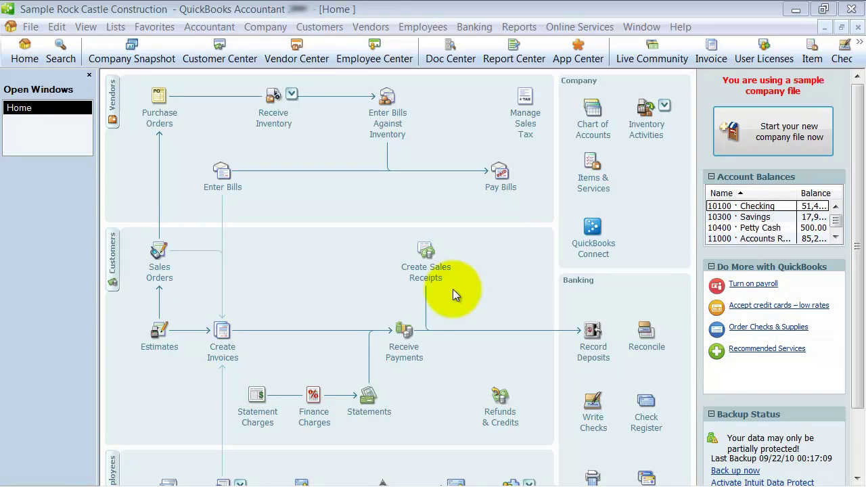
Step: Open Preferences from the Edit menu, landing on Accounting's personal settings
left_click(56, 27)
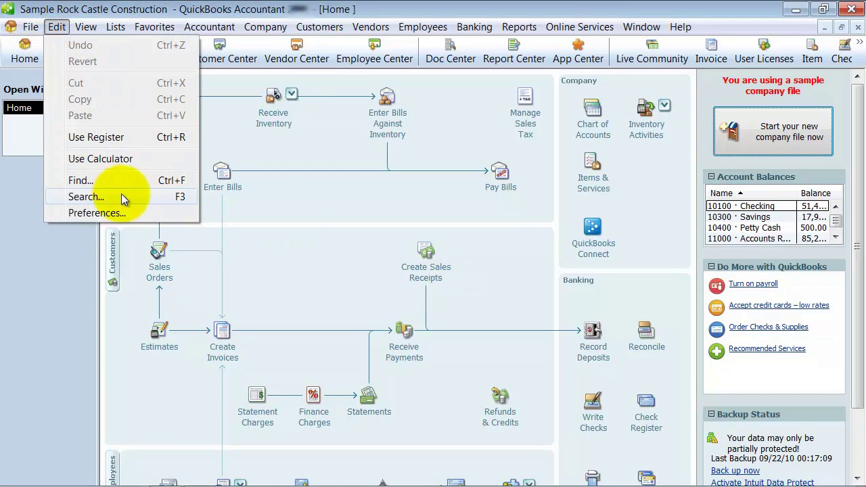
left_click(153, 215)
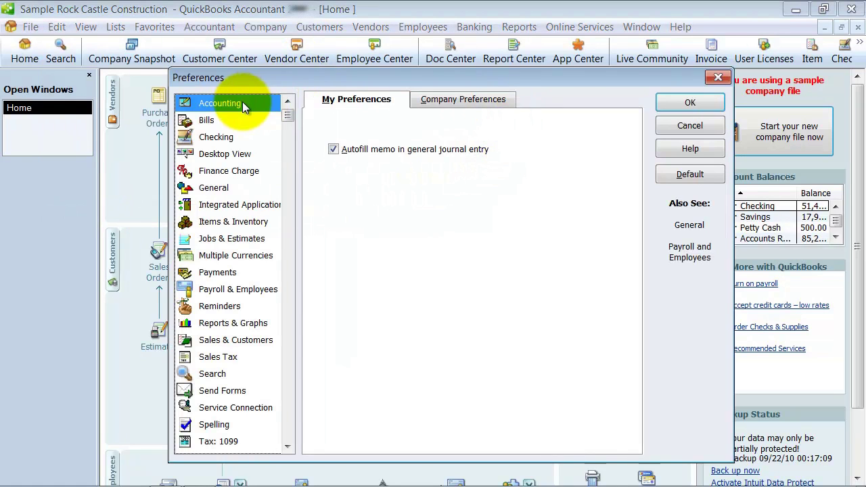
Step: Show company Accounting preferences and toggle Use account numbers off and back on
left_click(455, 101)
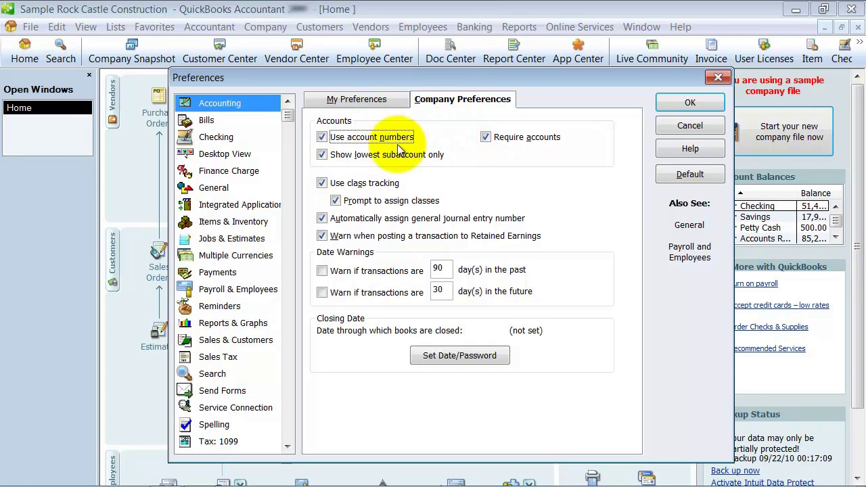
left_click(324, 137)
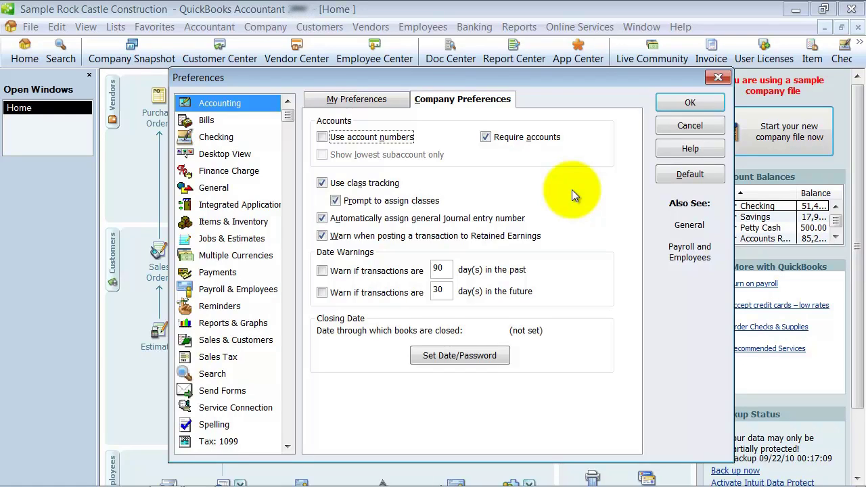
left_click(323, 137)
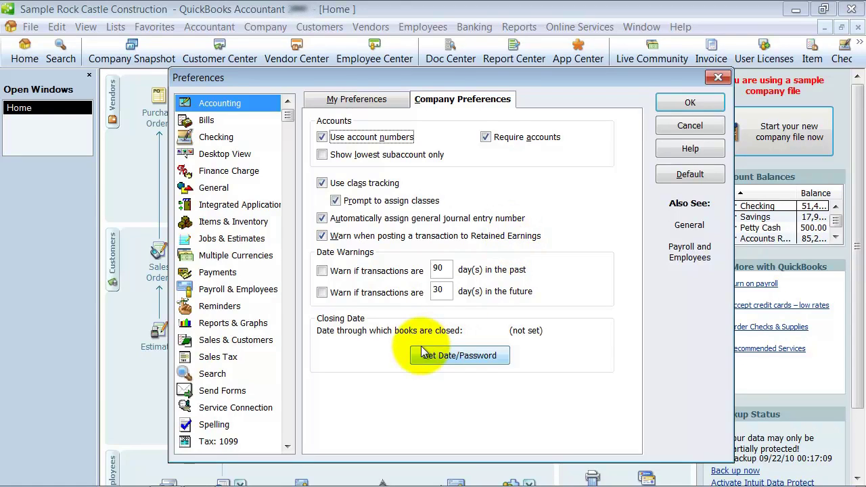
Step: Enable date warnings for transactions over 90 days past and 30 days future
left_click(323, 271)
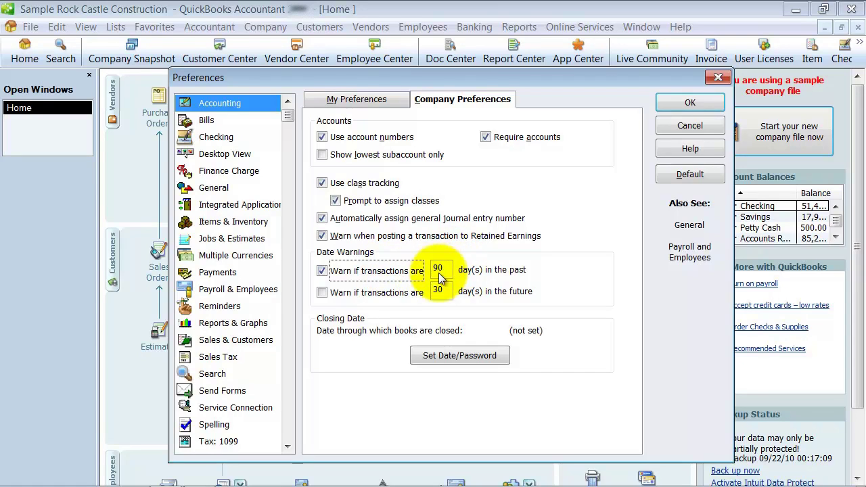
left_click(321, 295)
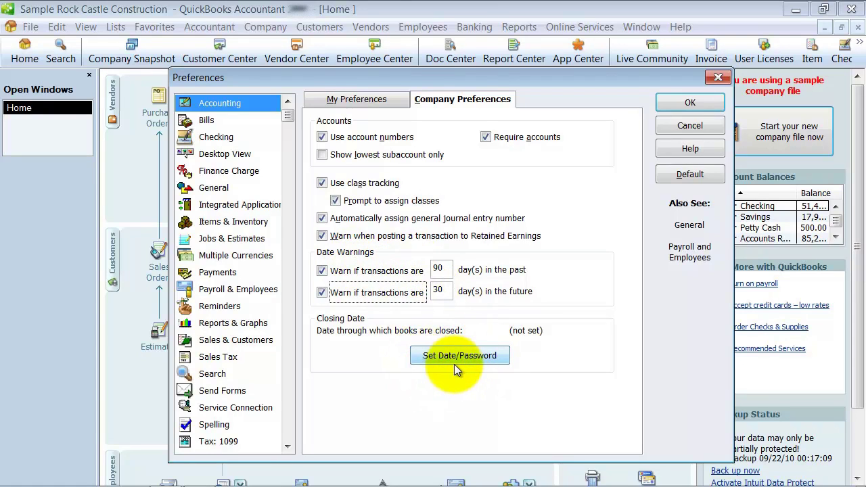
Step: Save the Accounting changes and set bills due in 45 days
left_click(205, 120)
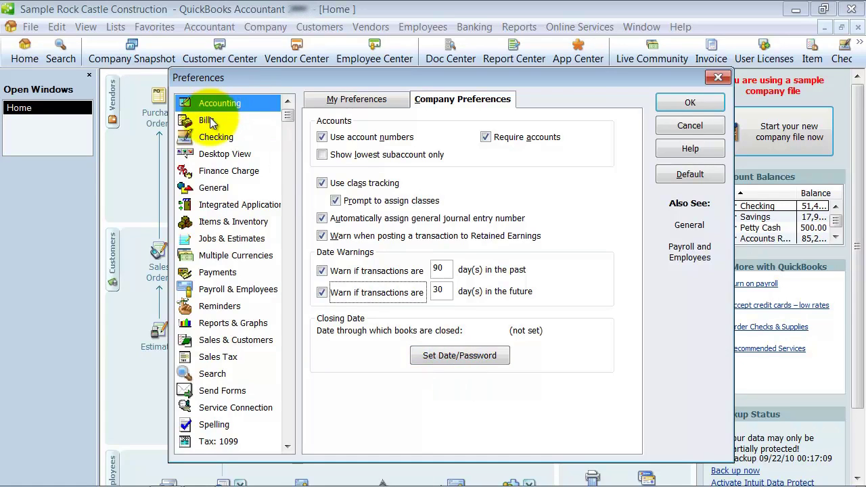
left_click(374, 170)
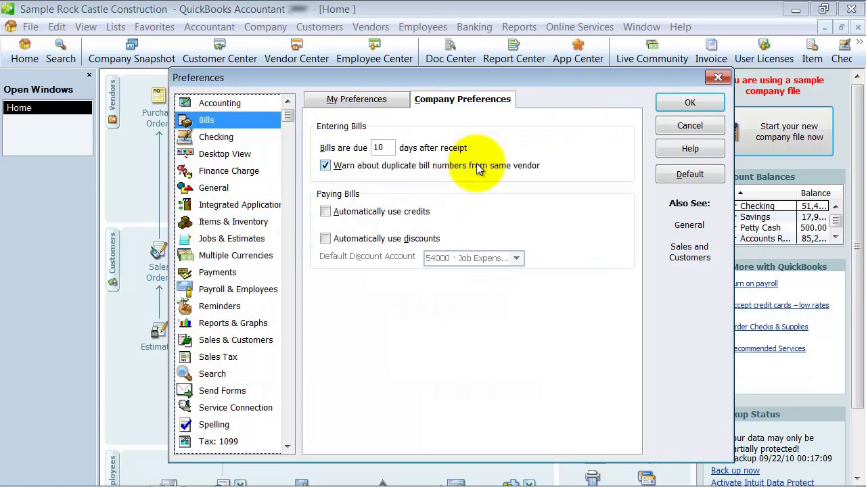
left_click(381, 148)
type("45")
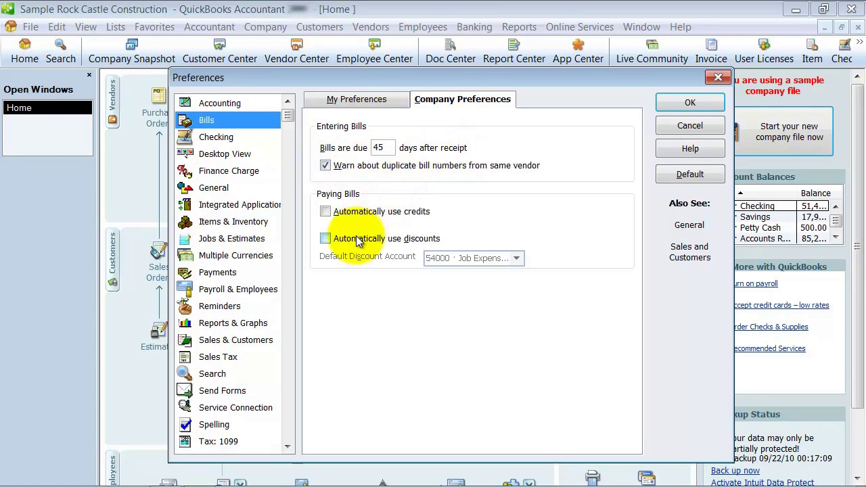
Step: Leave automatic vendor credits and bill discounts off, keeping the default discount account
left_click(325, 211)
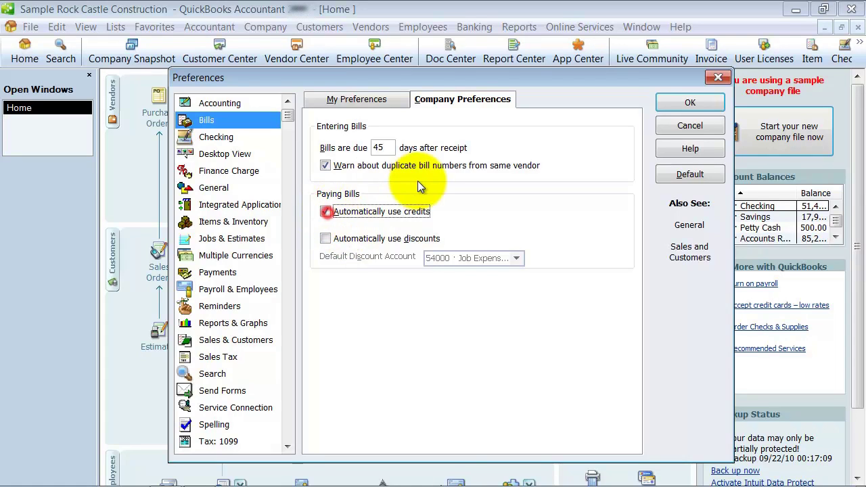
left_click(331, 211)
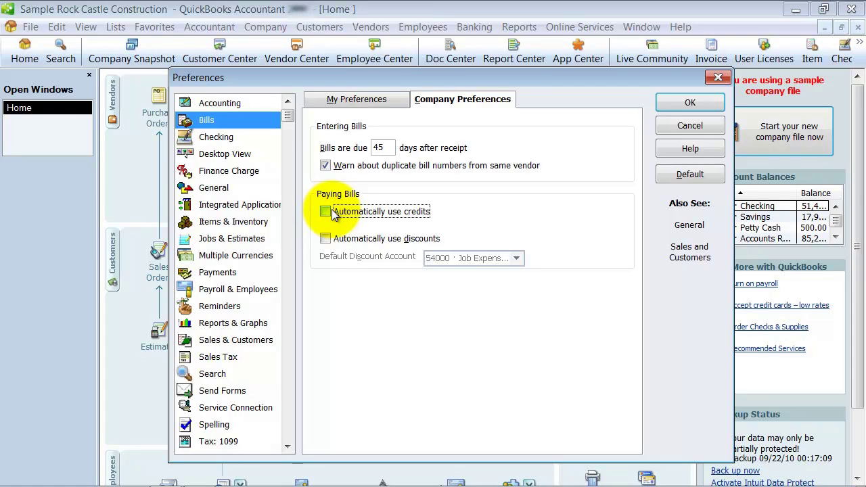
left_click(325, 238)
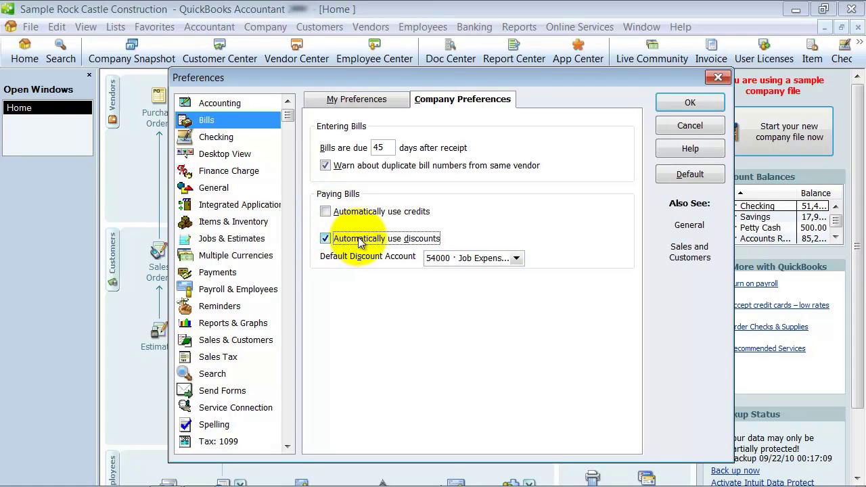
left_click(520, 257)
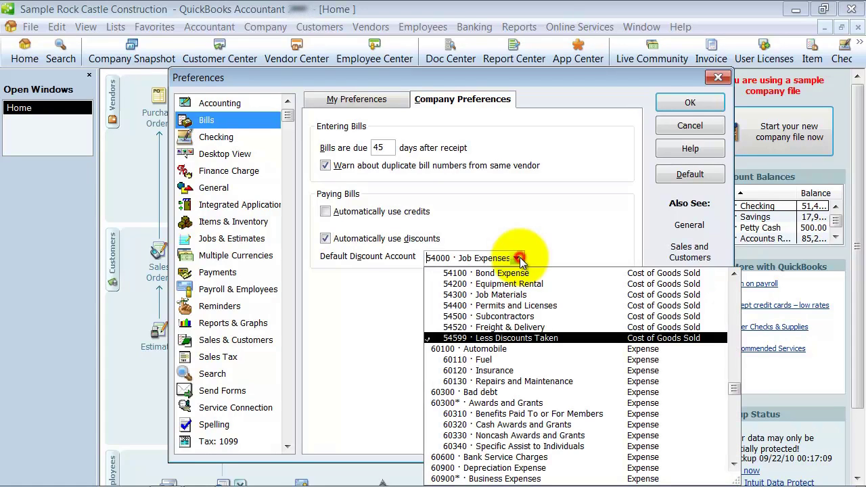
left_click(520, 340)
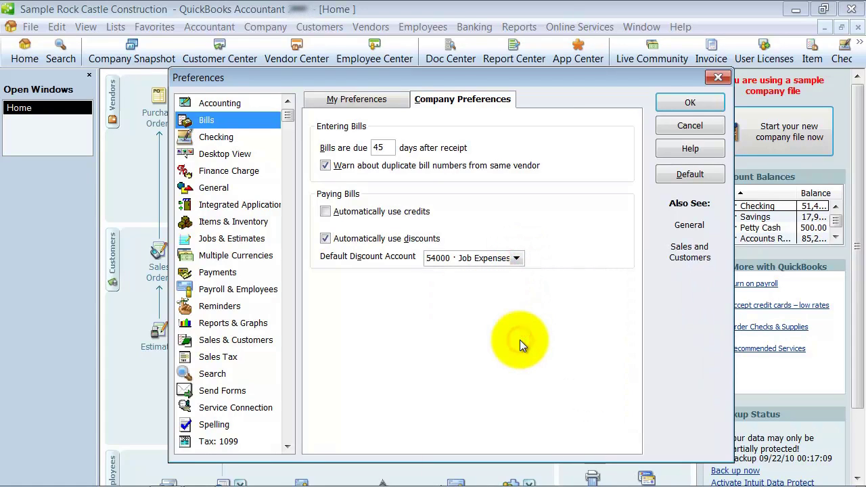
left_click(326, 239)
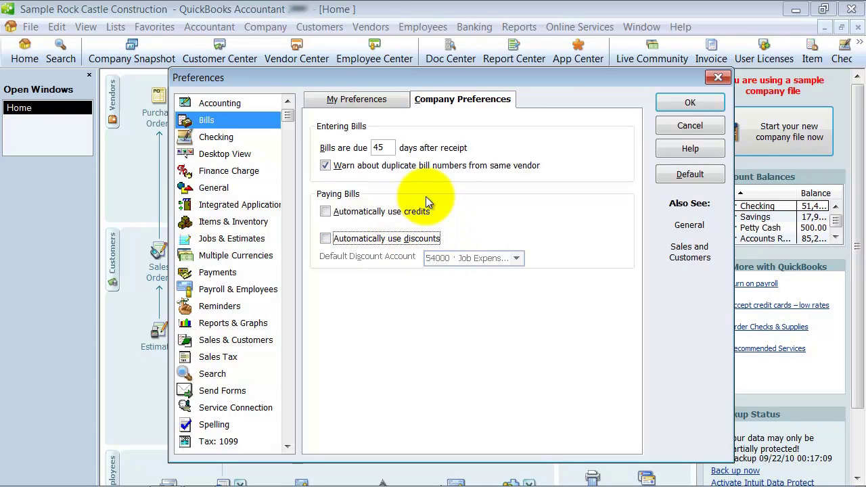
Step: Save Bills, then have checks print account names on vouchers and start at the payee
left_click(221, 137)
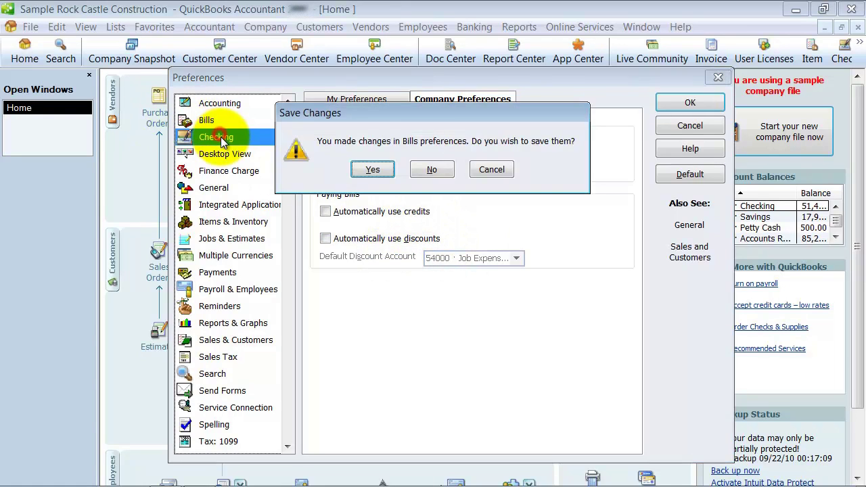
left_click(373, 169)
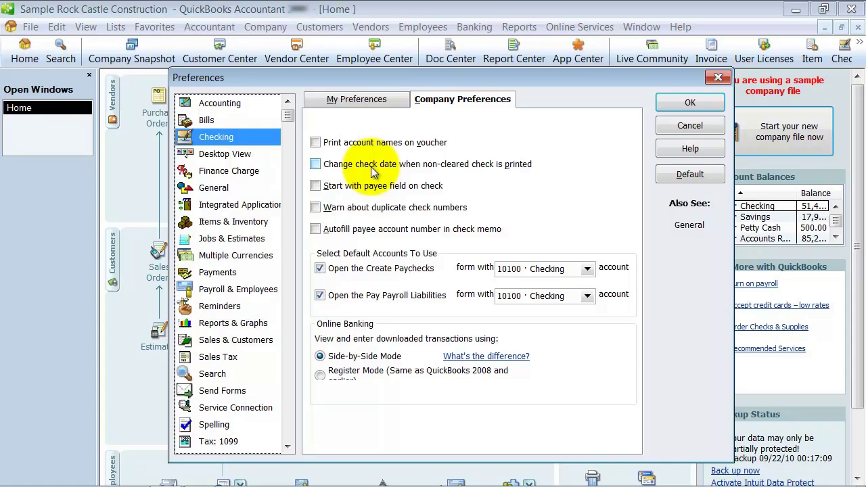
left_click(319, 135)
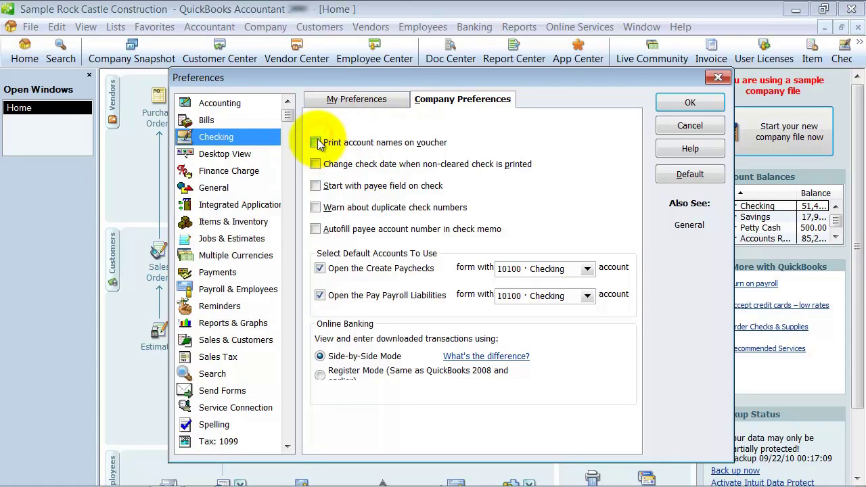
left_click(315, 142)
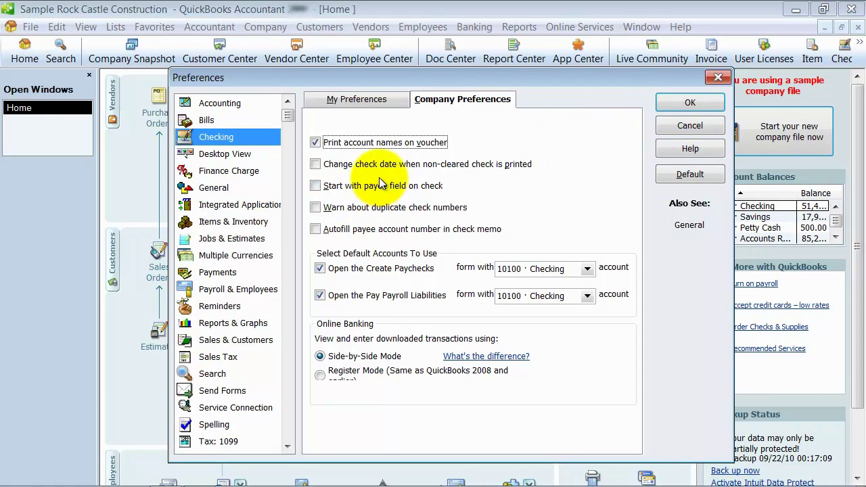
left_click(382, 189)
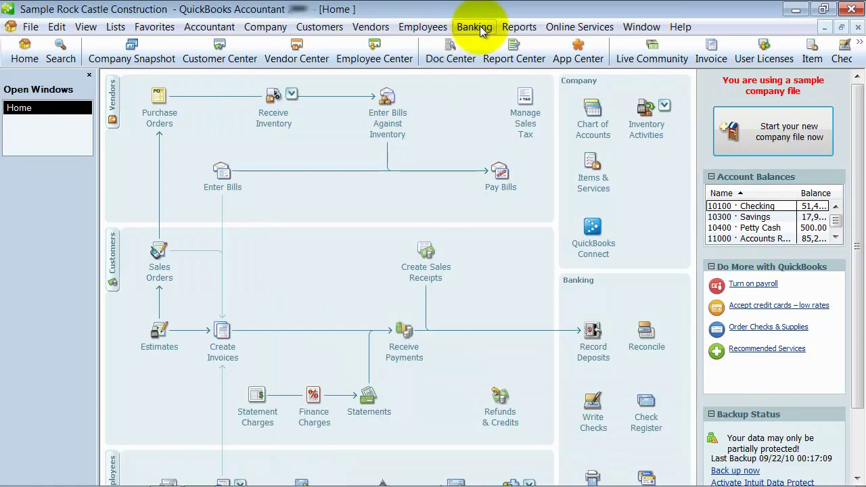
Step: Start a new check from Banking > Write Checks, selecting the account and payee field
left_click(473, 27)
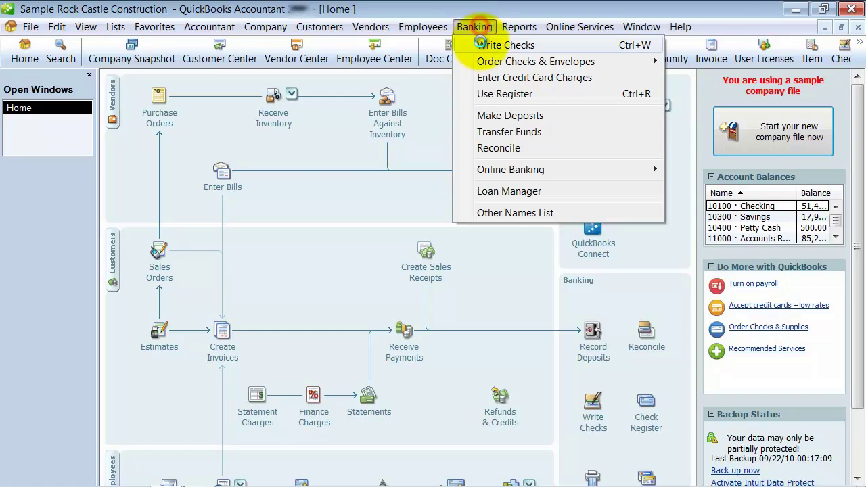
left_click(481, 45)
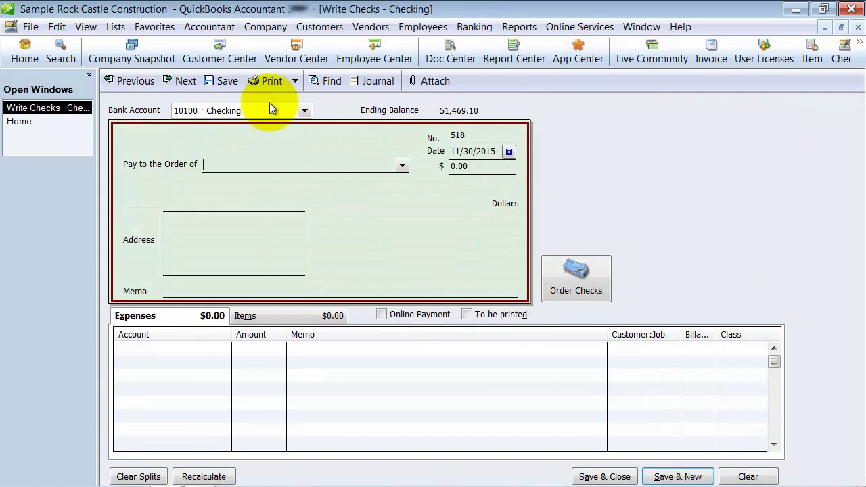
left_click(269, 110)
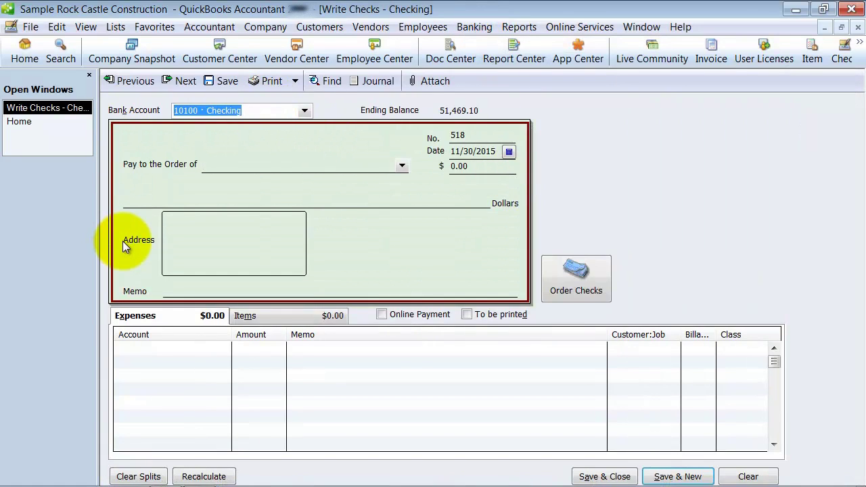
left_click(201, 166)
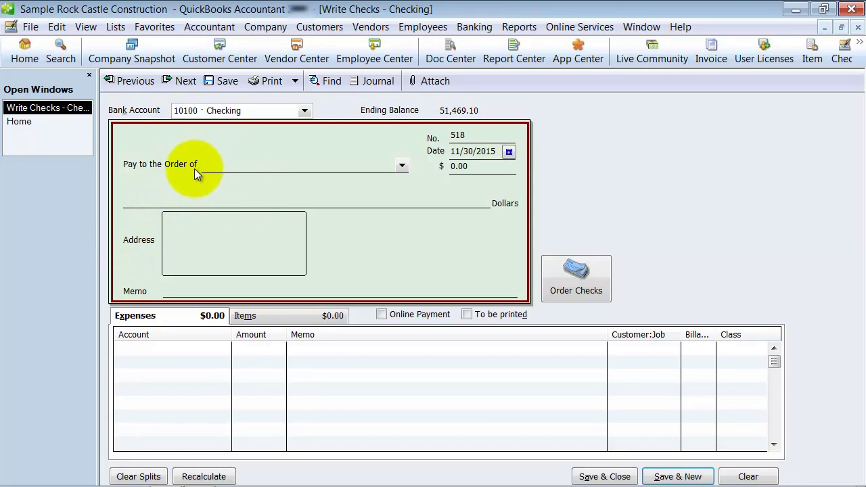
Step: Reopen Preferences over the check on the company Checking settings
left_click(56, 27)
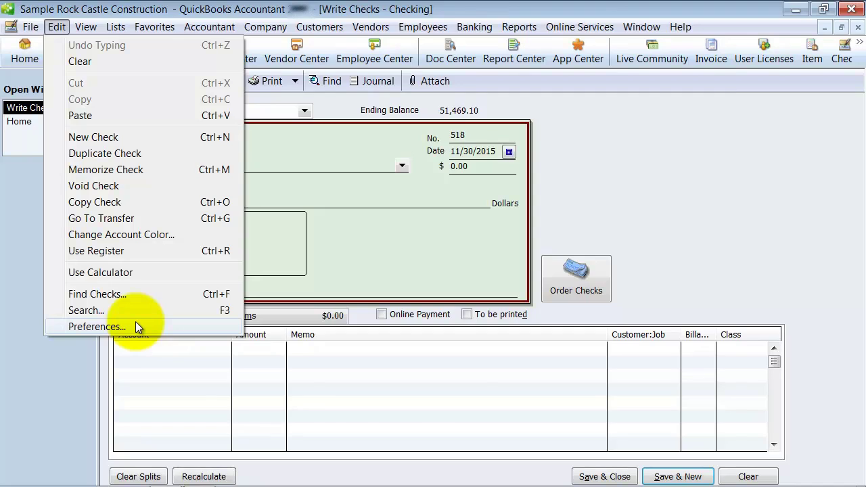
left_click(135, 323)
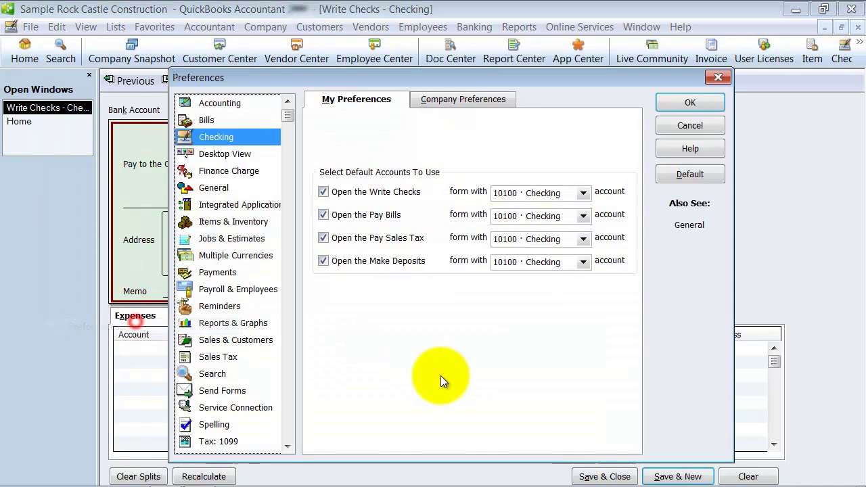
left_click(445, 100)
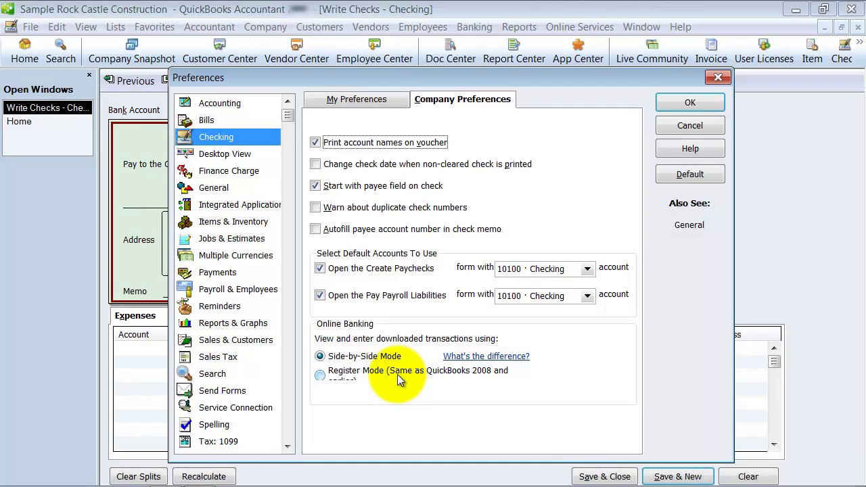
Step: In Desktop View company settings, hide Sales Receipts from the Home page and apply
left_click(238, 156)
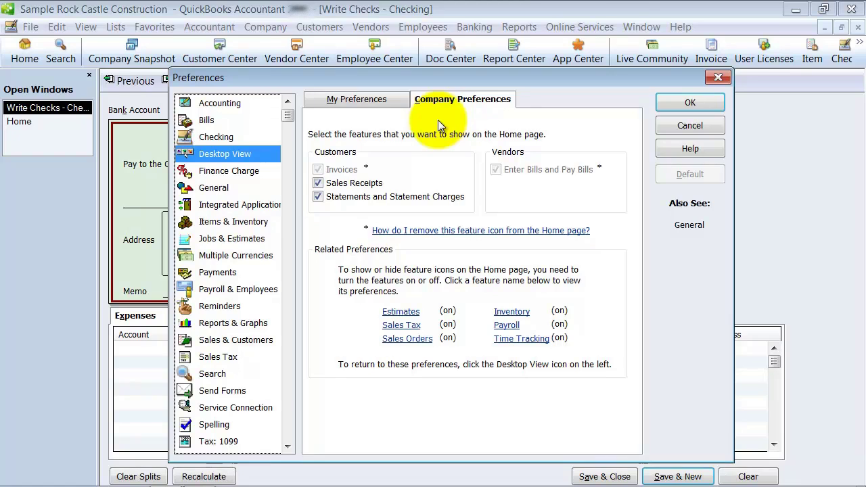
left_click(320, 184)
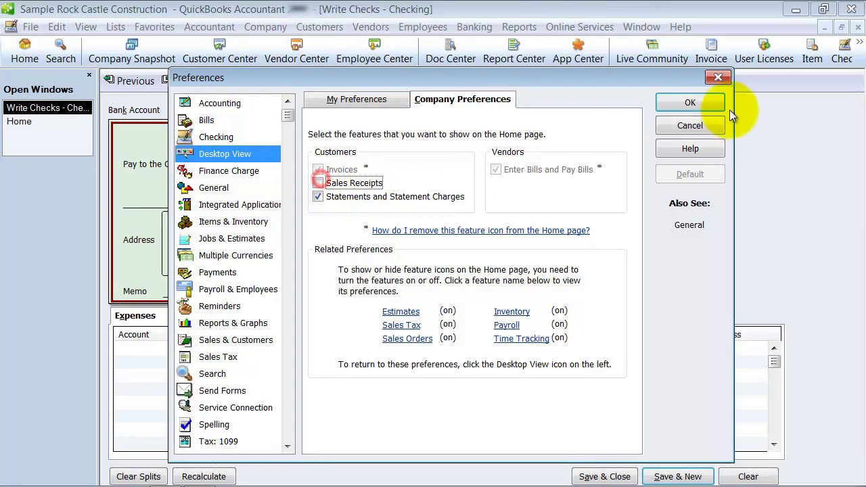
left_click(714, 103)
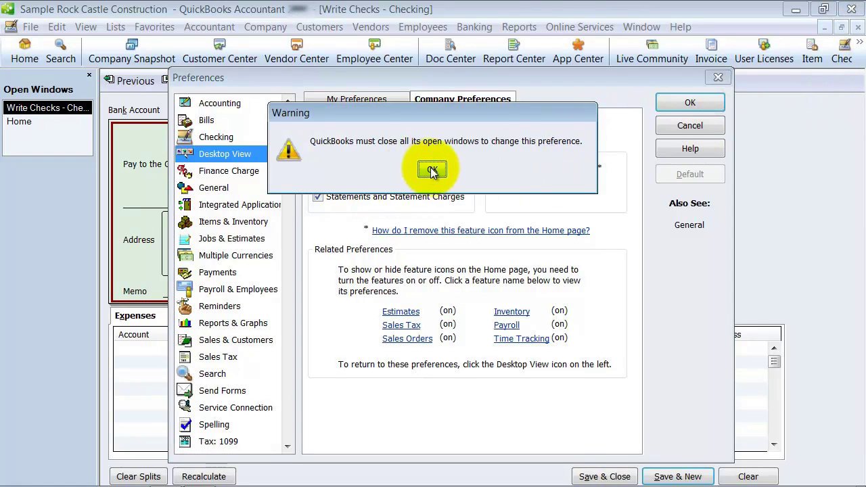
left_click(431, 169)
Step: Maximize the Home page, reopen company preferences, and turn Sales Receipts back on
left_click(25, 53)
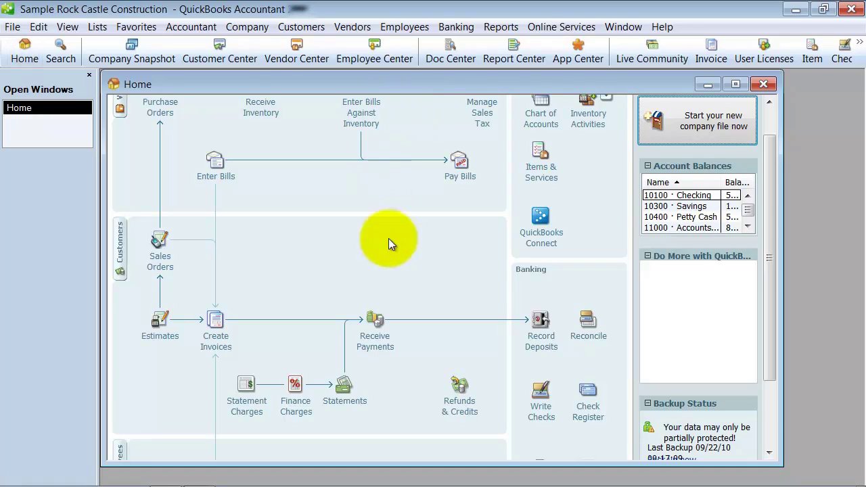
double_click(362, 84)
left_click(48, 31)
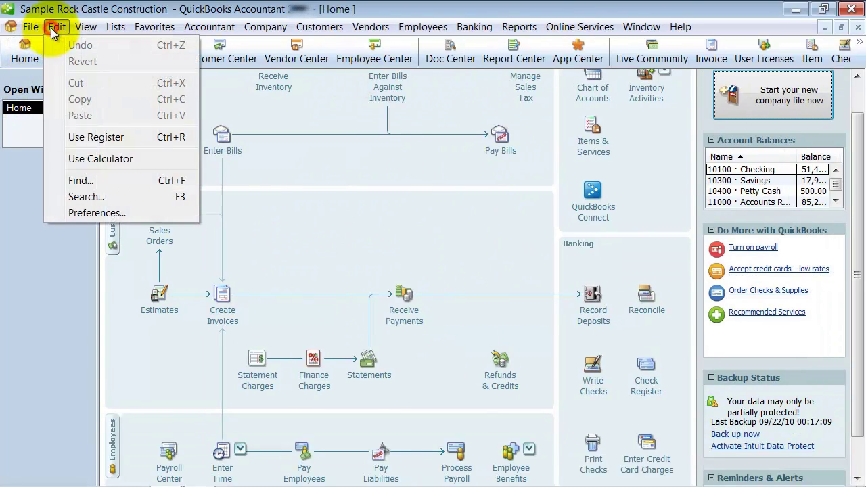
left_click(521, 240)
scroll(514, 240, "up", 2)
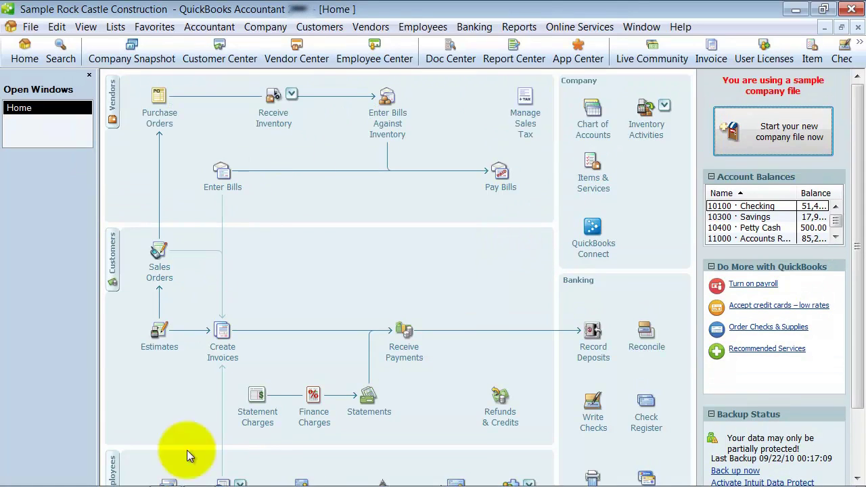
left_click(57, 26)
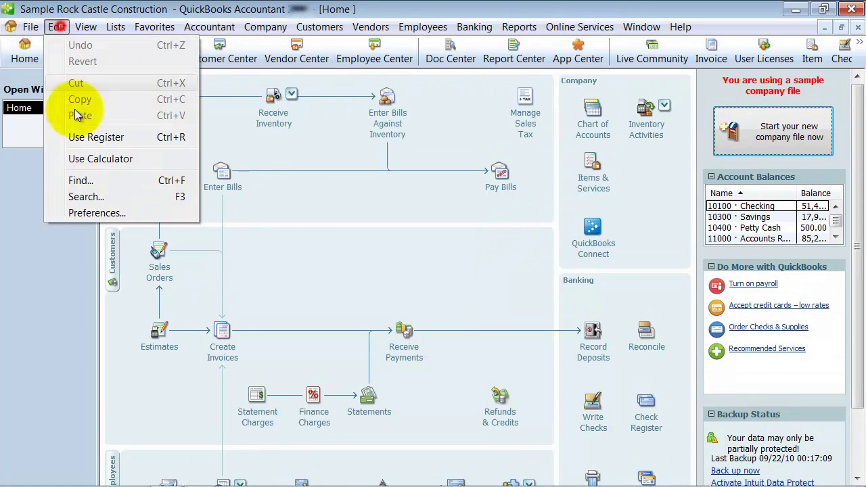
left_click(97, 213)
left_click(482, 100)
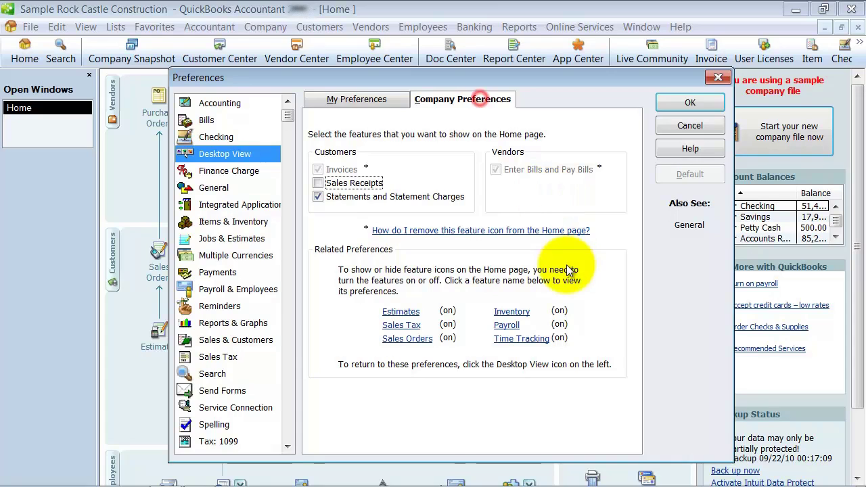
left_click(320, 182)
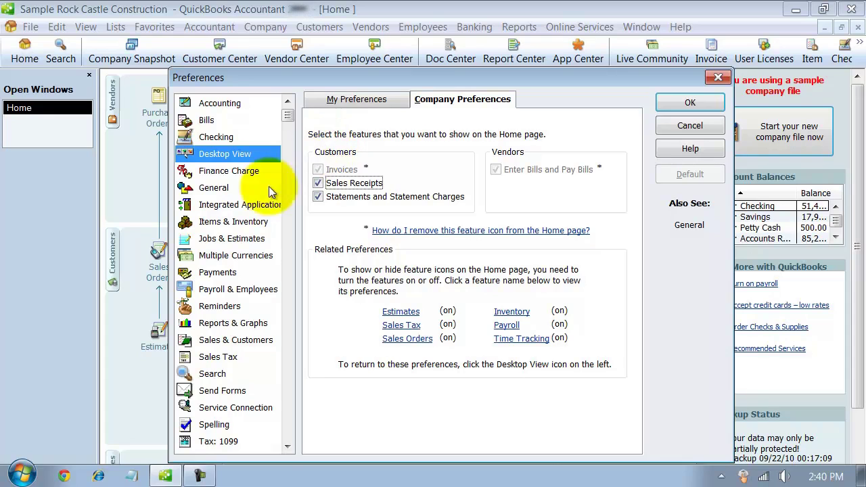
Step: Save the Desktop View change and set finance charges to 12% interest, 20.00 minimum
left_click(241, 171)
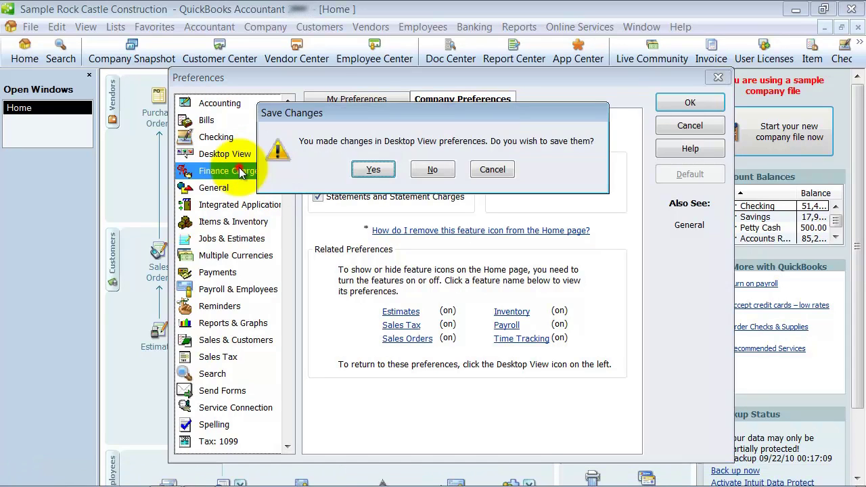
left_click(373, 169)
left_click(427, 171)
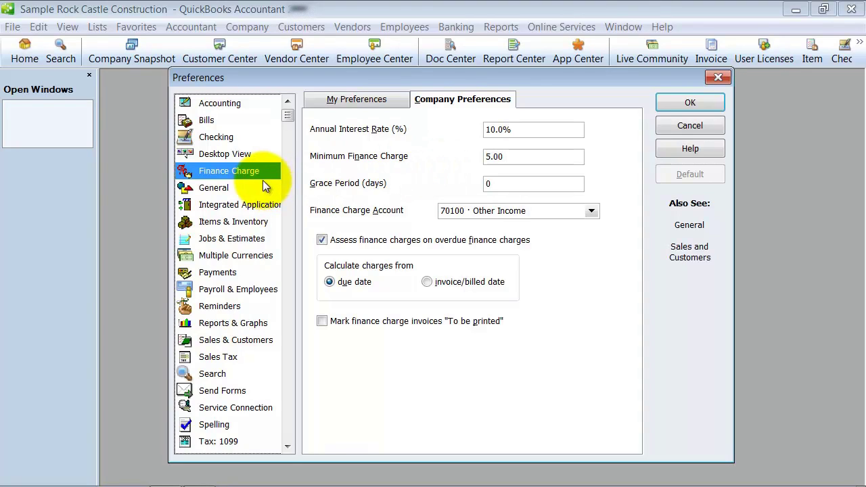
left_click(553, 128)
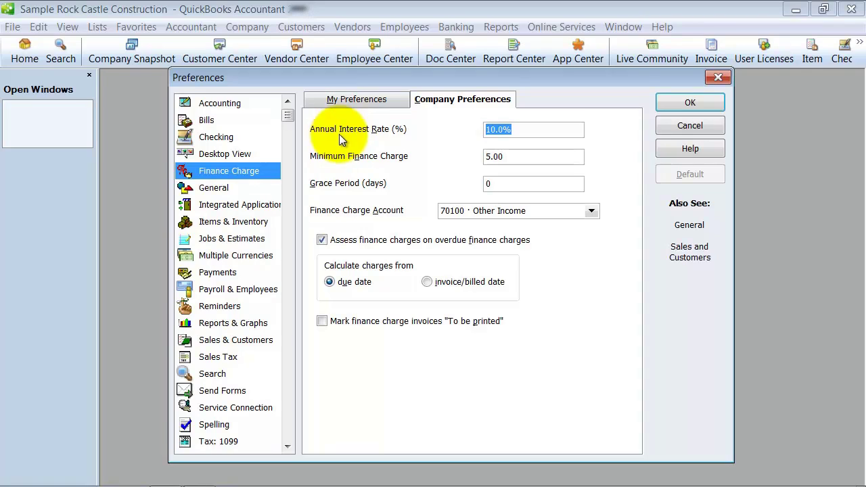
left_click(541, 133)
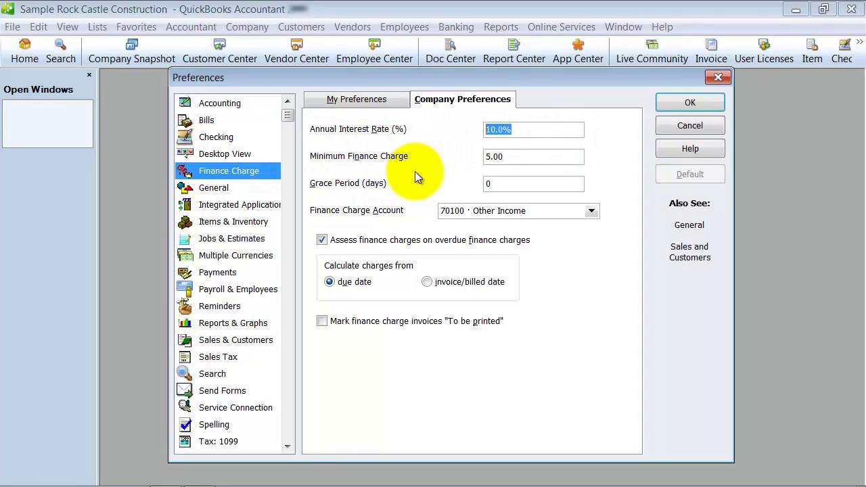
type("12")
key("Tab")
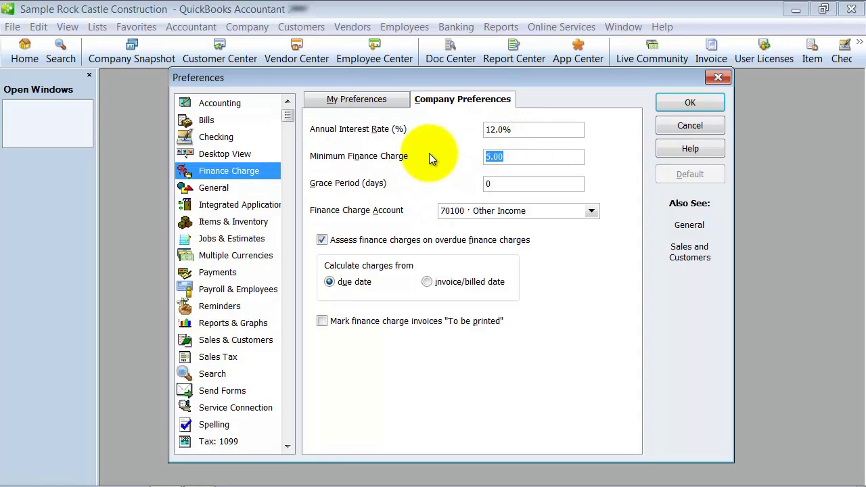
type("20")
left_click(518, 186)
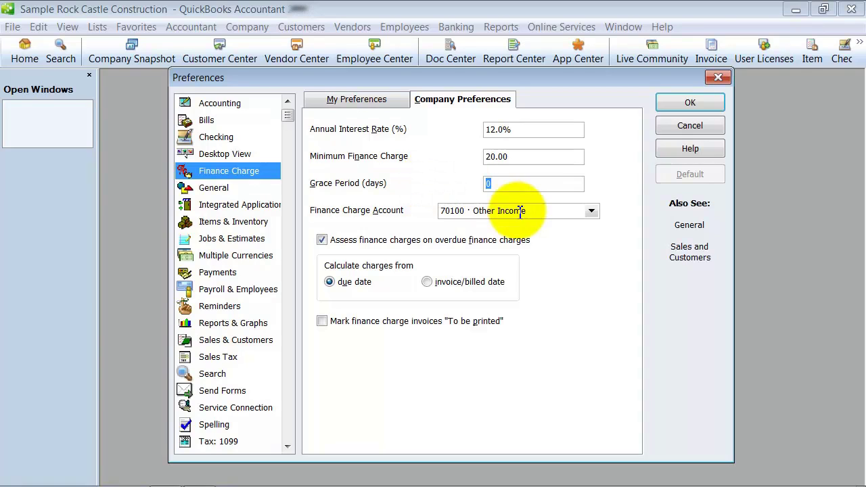
Step: Keep 70100 · Other Income as the finance charge account and calculate from invoice date
left_click(597, 211)
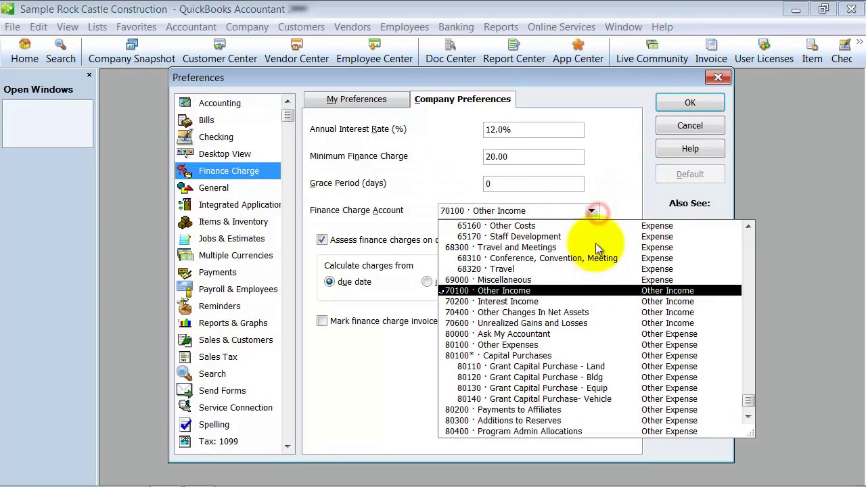
left_click(523, 291)
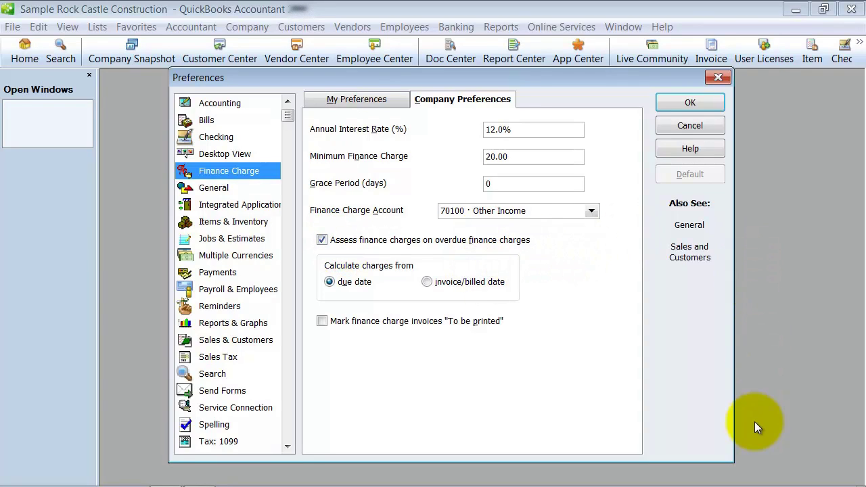
left_click(514, 157)
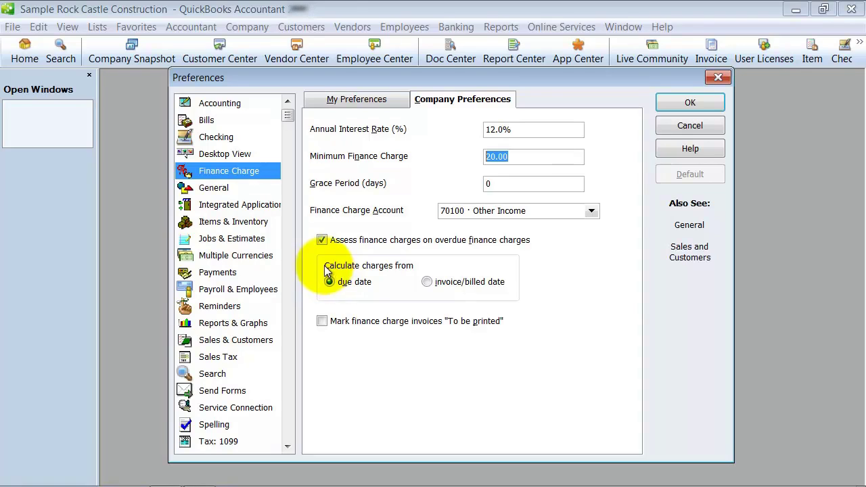
left_click(437, 283)
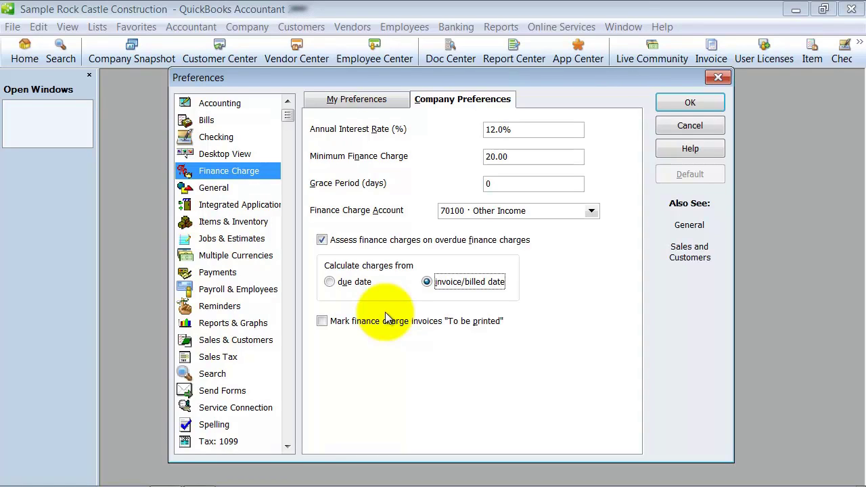
Step: Save finance charges, then set General to never update name information when saving transactions
left_click(203, 188)
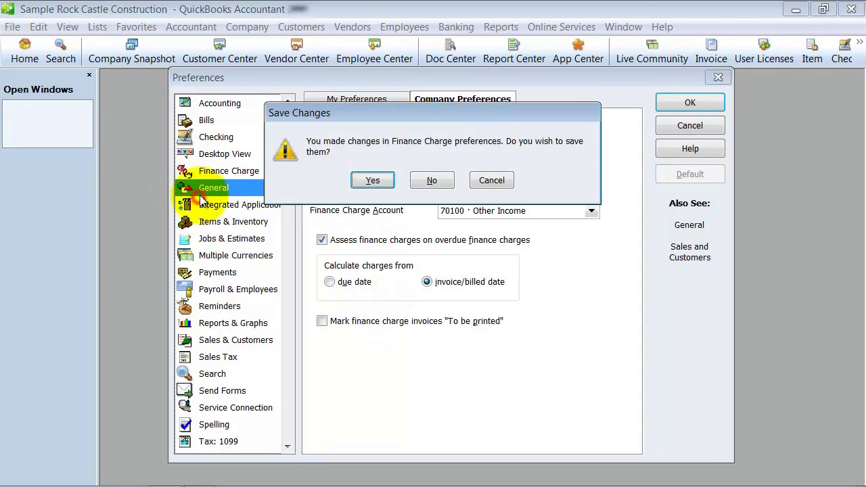
left_click(372, 182)
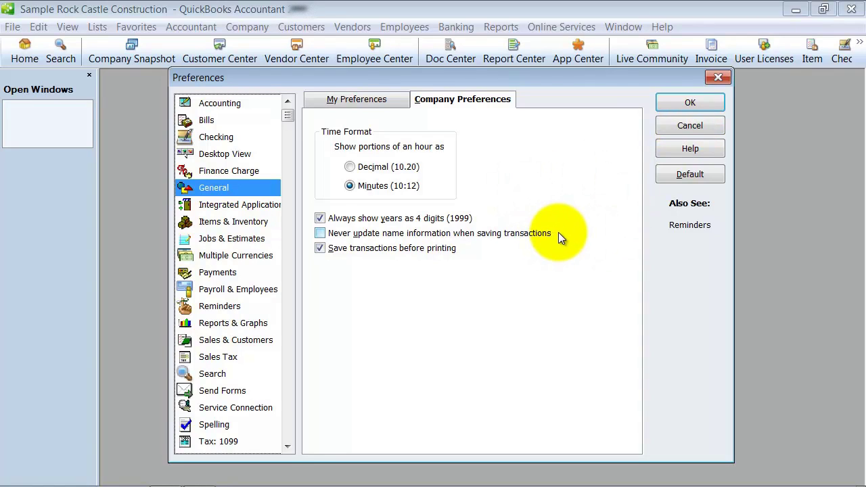
left_click(323, 232)
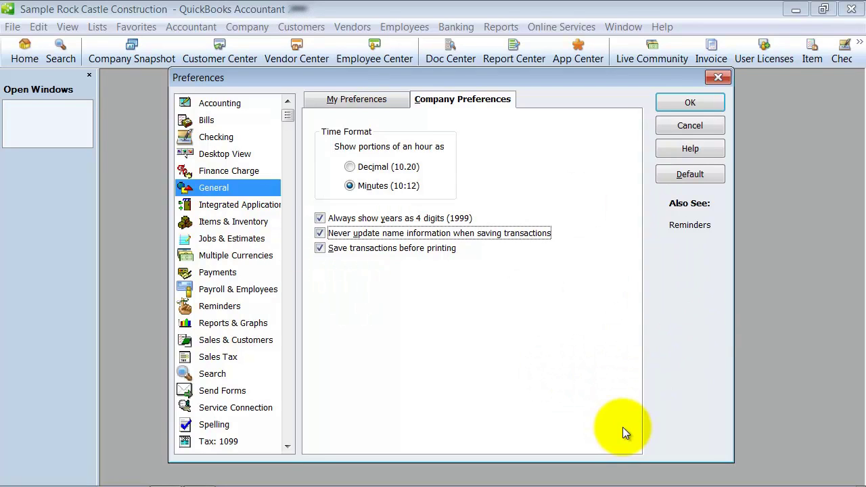
left_click(257, 208)
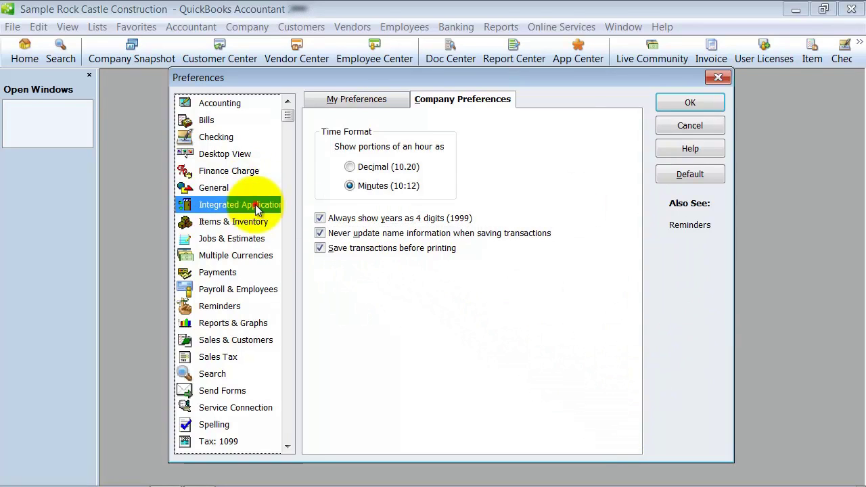
Step: Confirm saving the General change to reach the Integrated Applications page
left_click(370, 184)
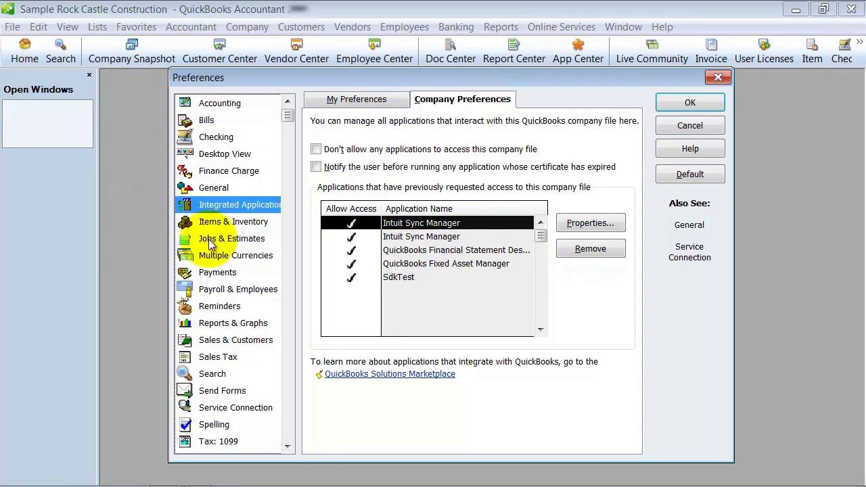
Step: Show the Items & Inventory preferences and leave the unit of measure at Multiple U/M Per Item
left_click(213, 222)
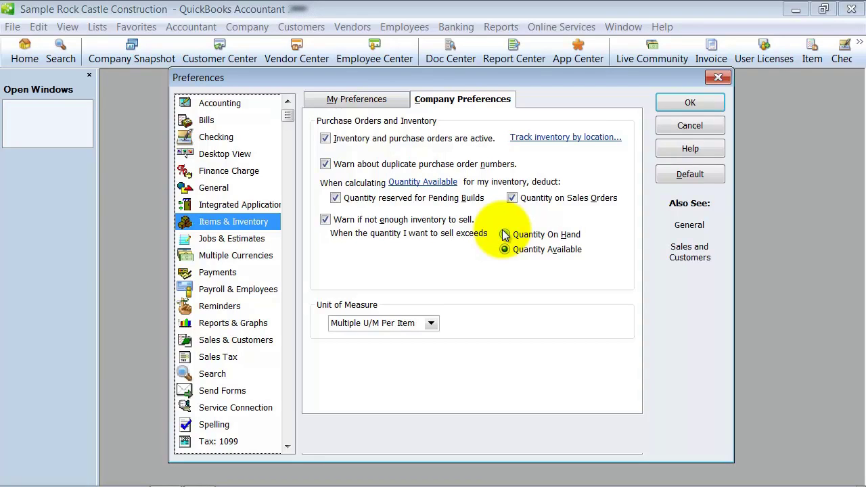
left_click(430, 323)
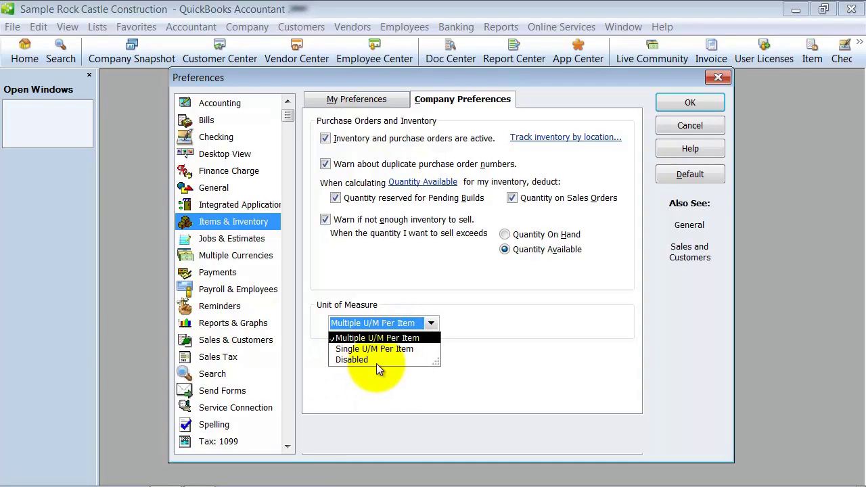
left_click(480, 332)
Step: Show the Jobs & Estimates preferences and select the Pending job status description
left_click(251, 240)
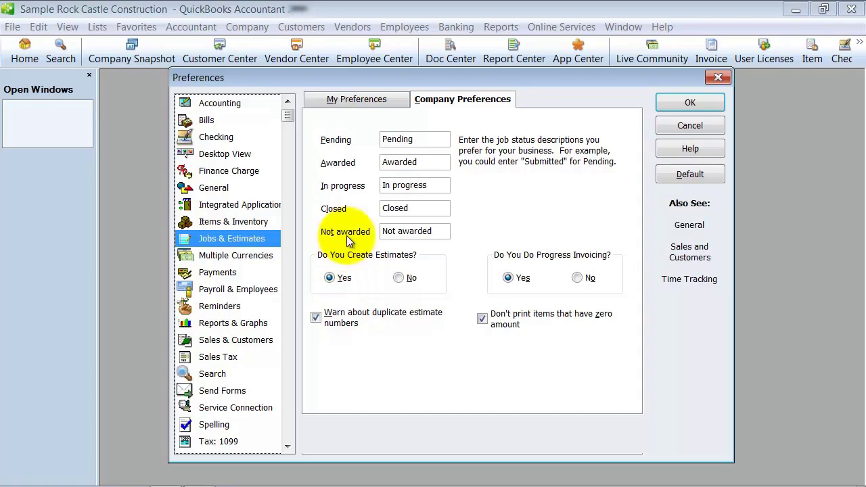
double_click(435, 138)
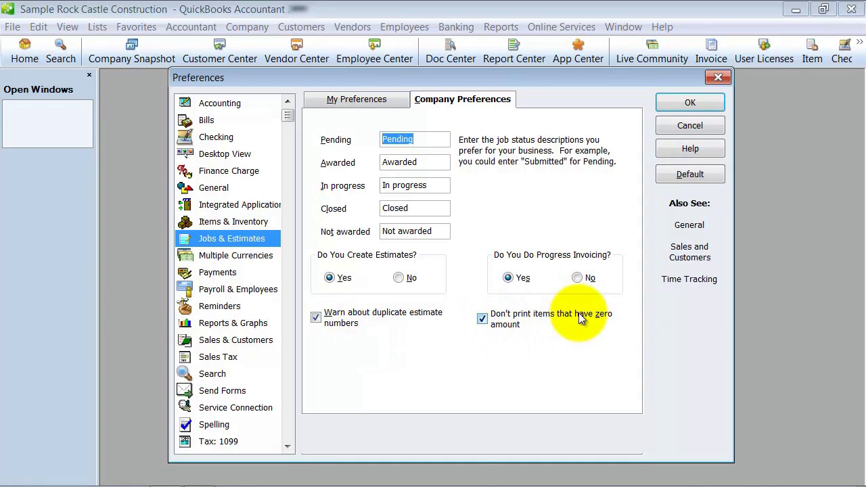
Step: Turn off Automatically calculate payments in the Payments company preferences and save it
left_click(263, 257)
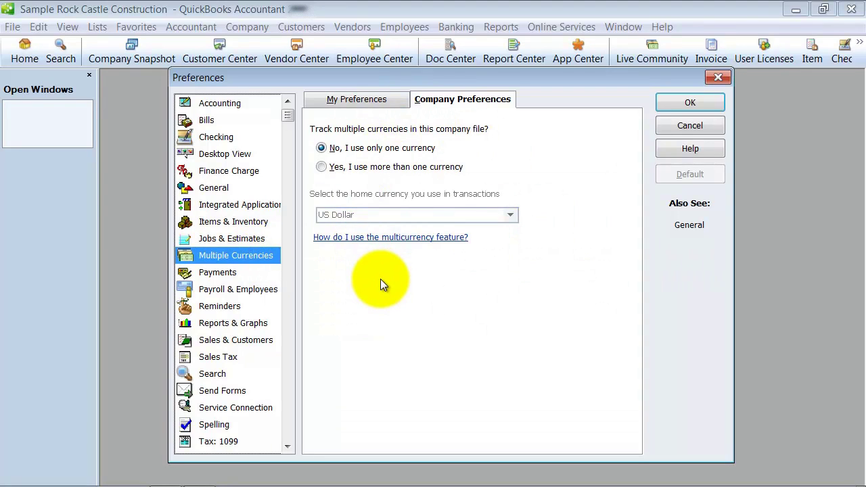
left_click(210, 276)
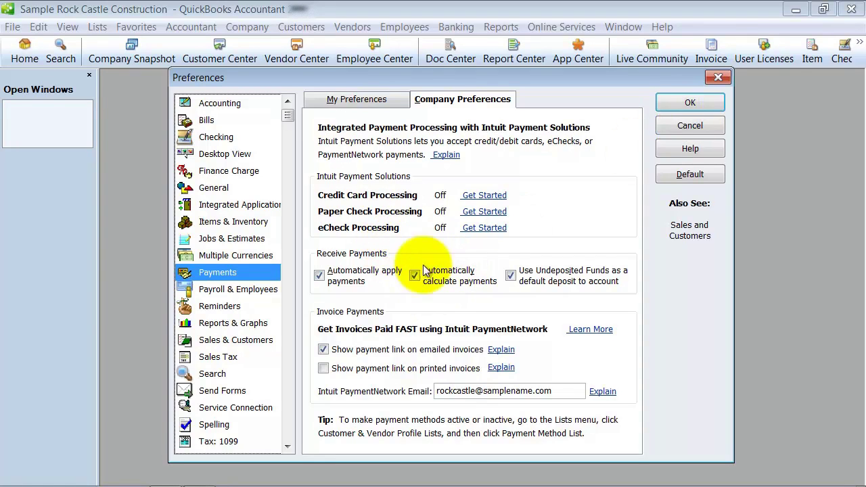
left_click(424, 275)
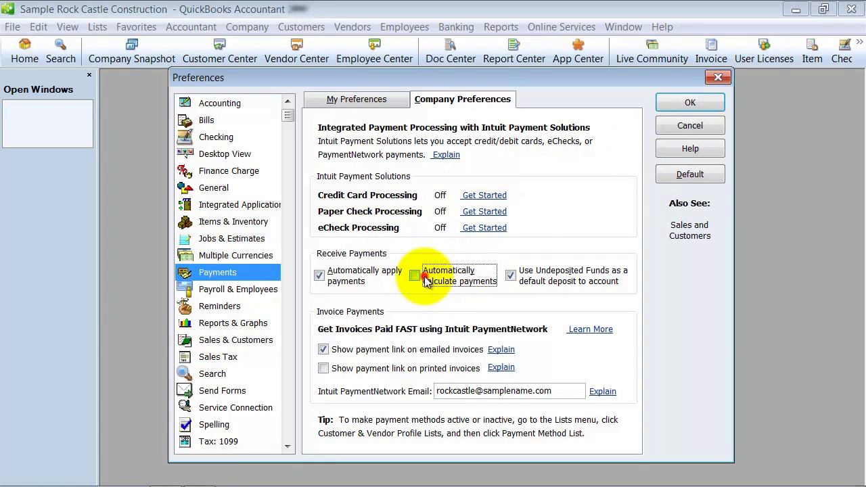
left_click(690, 102)
Step: Start a customer payment for the first customer and try marking invoice 1024, dismissing the warnings
left_click(301, 27)
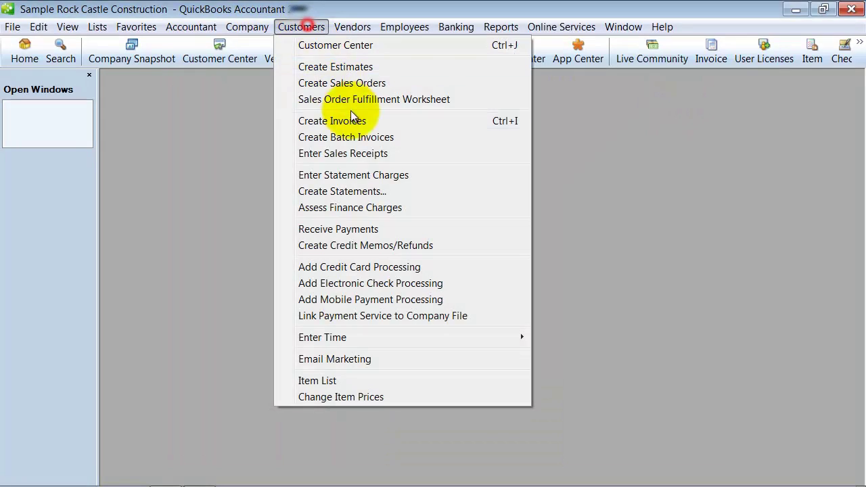
left_click(371, 228)
left_click(438, 154)
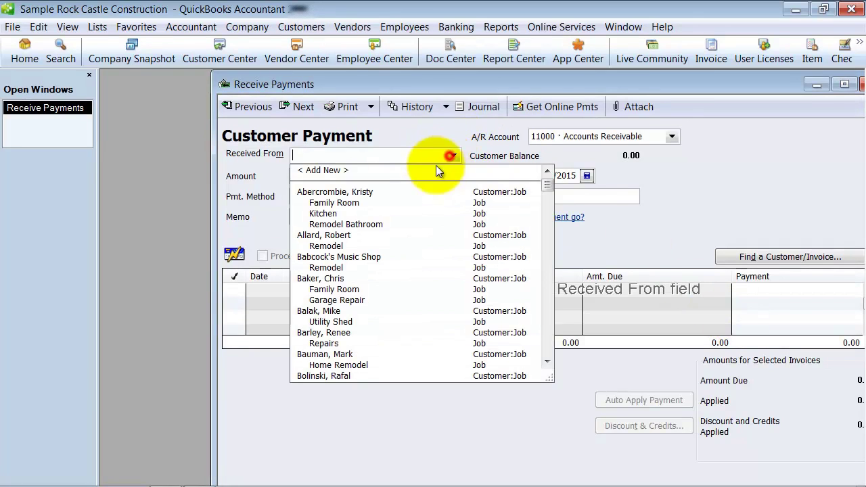
left_click(332, 185)
left_click_drag(433, 87, 372, 81)
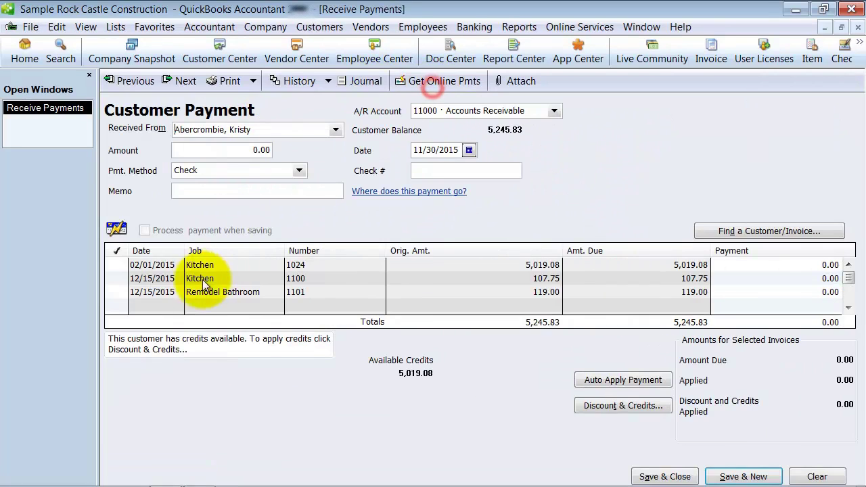
left_click(120, 264)
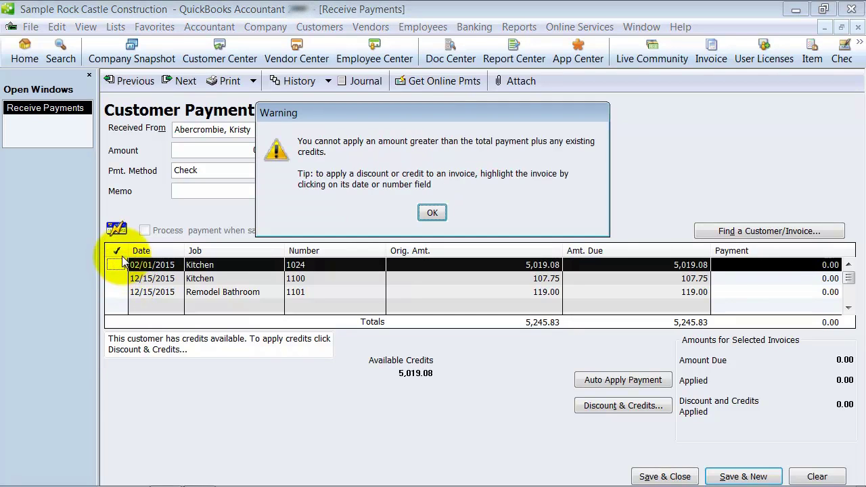
left_click(440, 213)
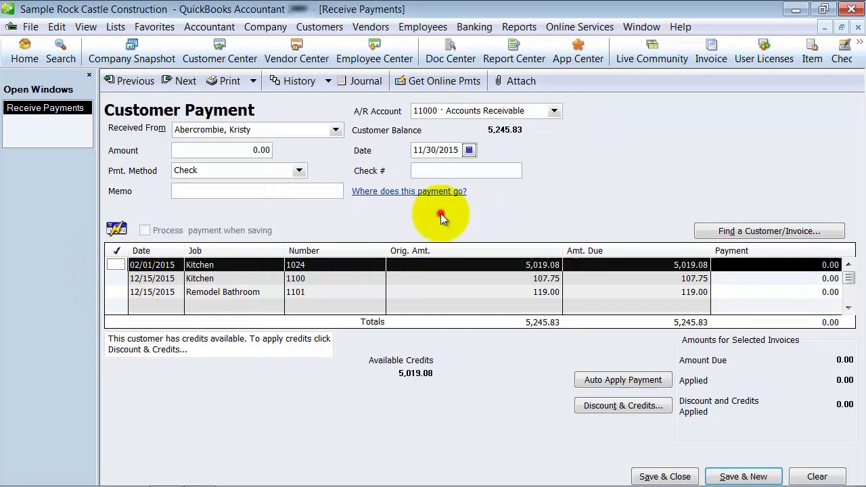
left_click(116, 278)
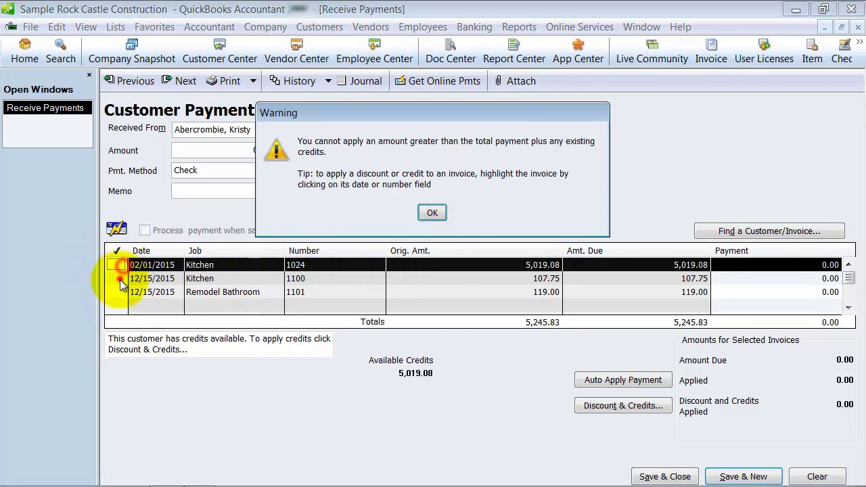
left_click(440, 213)
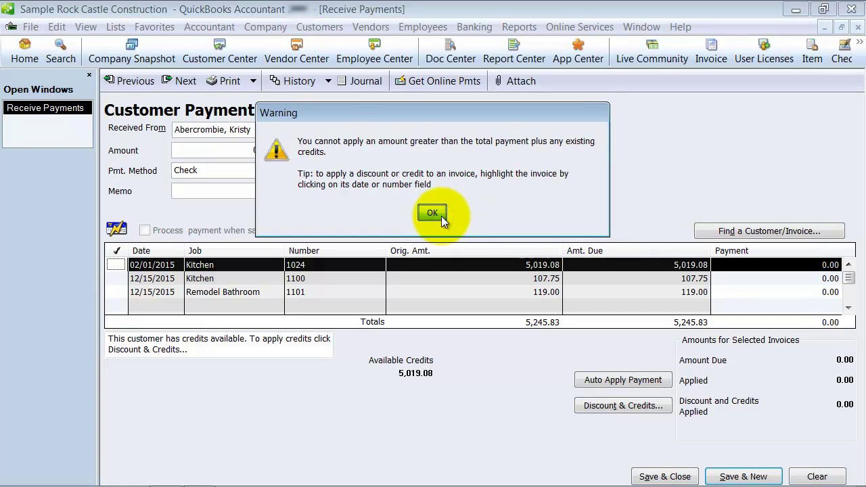
left_click(440, 213)
Step: Enter a 5,019.08 payment amount and apply it to invoice 1024
left_click(229, 153)
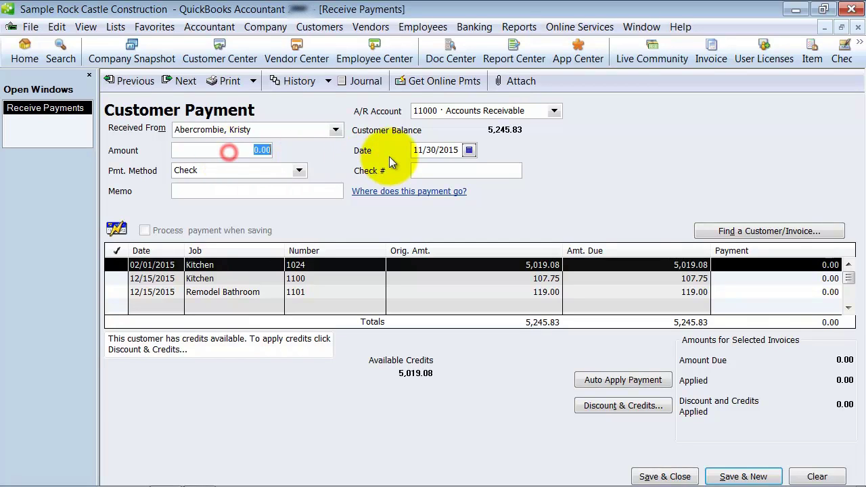
type("5,0")
type("19")
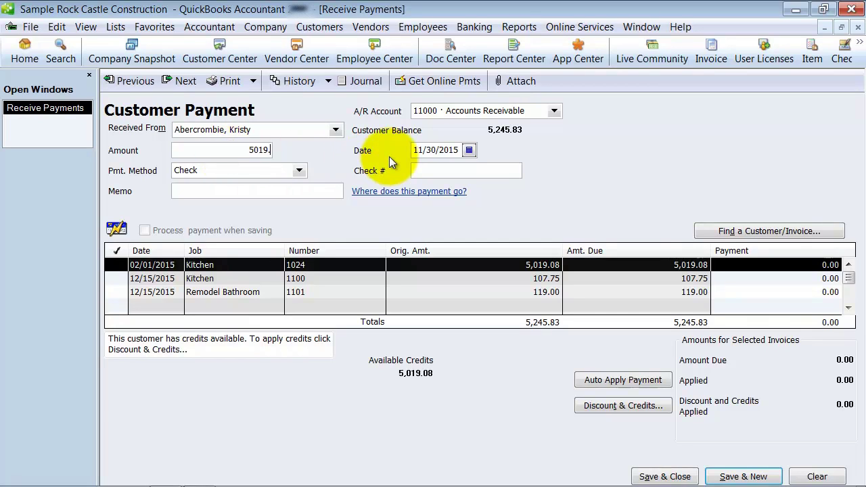
type(".08")
key("Tab")
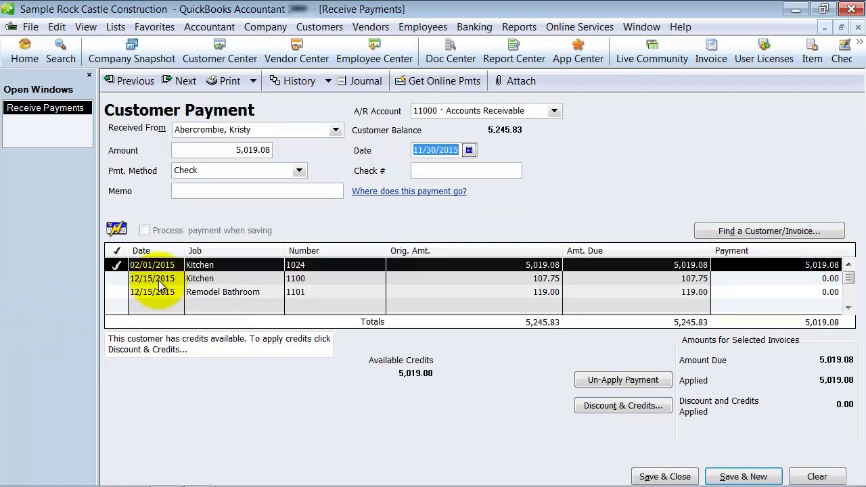
left_click(117, 264)
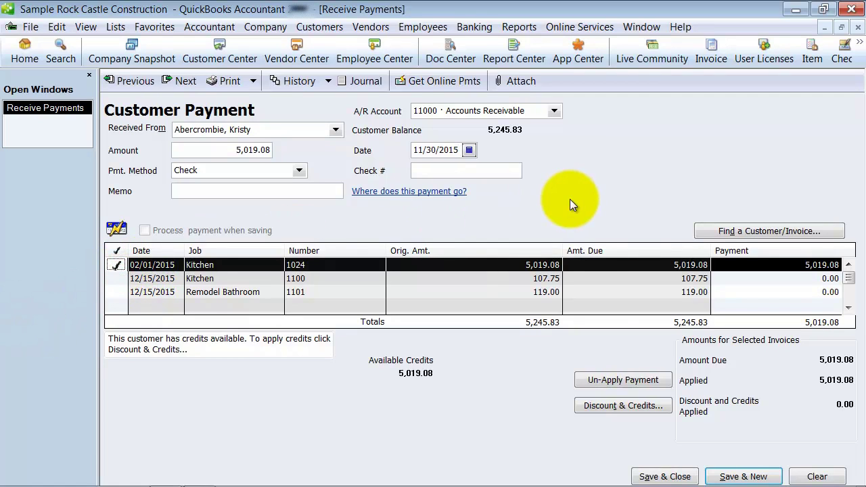
Step: Clear the payment form and turn Automatically calculate payments back on in Payments preferences
left_click(818, 476)
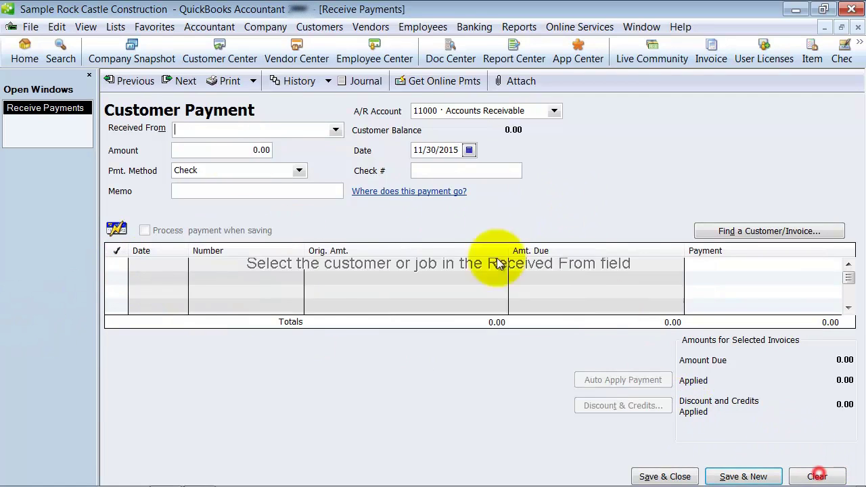
left_click(56, 28)
left_click(102, 228)
left_click(463, 98)
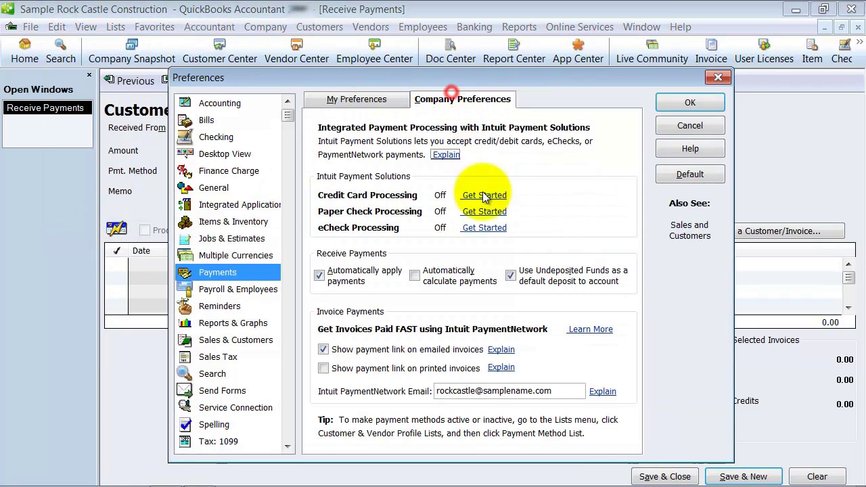
left_click(416, 274)
left_click(715, 108)
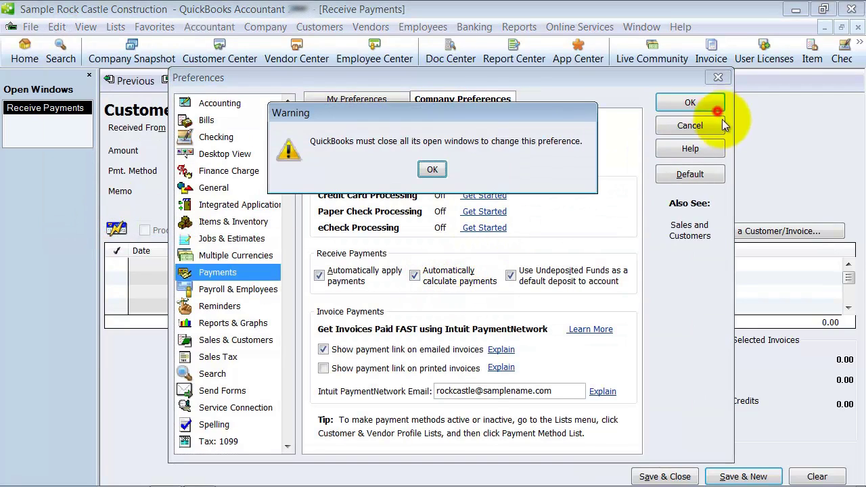
left_click(431, 170)
Step: Receive a payment from the first customer on invoices 1024, 1100 and 1101 totalling 5,245.83, then clear it
left_click(321, 28)
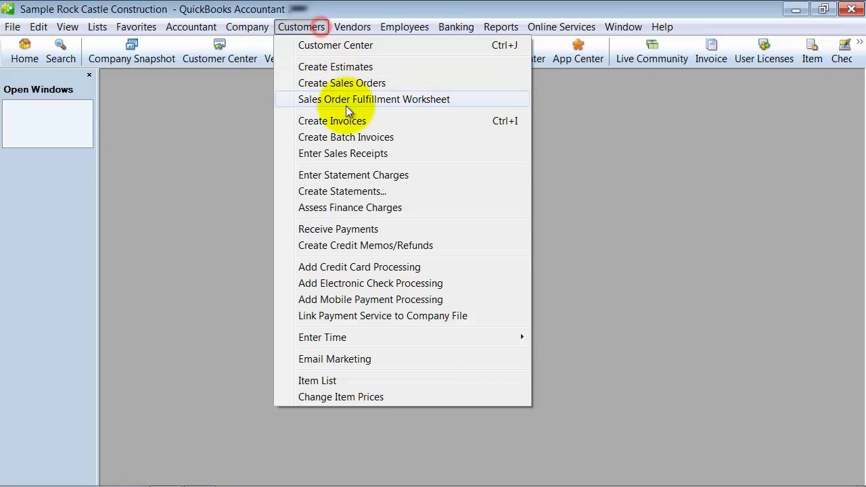
left_click(359, 229)
left_click(453, 155)
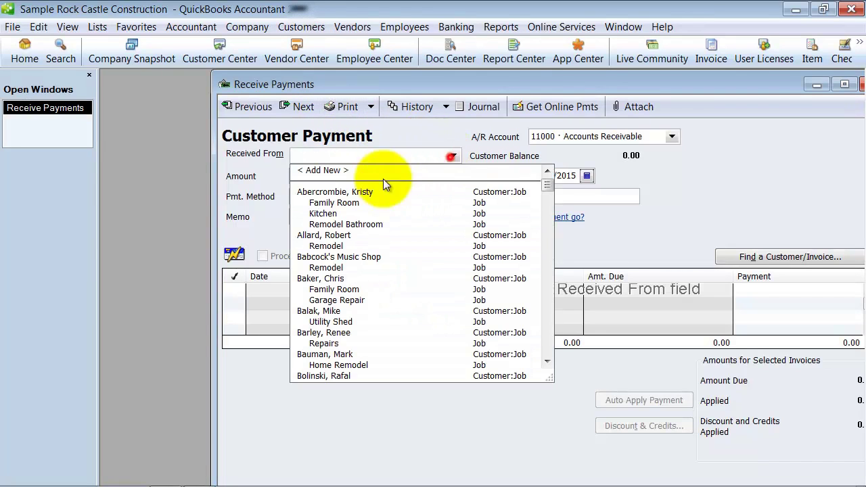
left_click(316, 192)
left_click(356, 88)
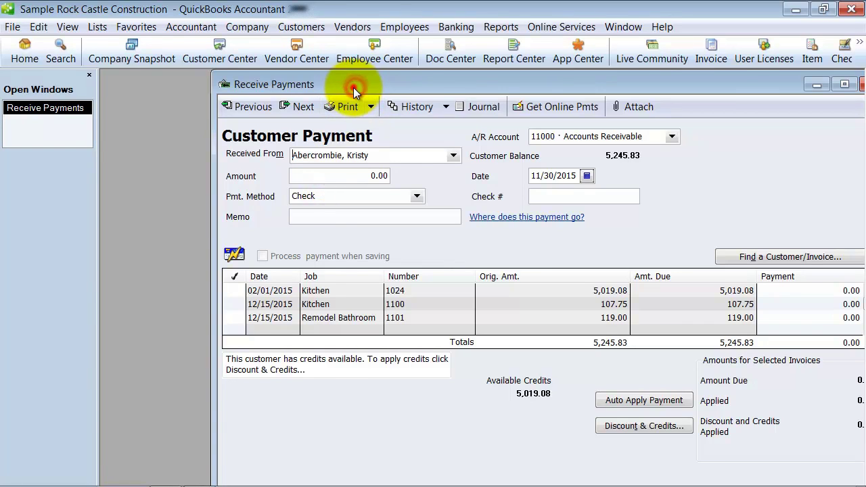
double_click(356, 87)
left_click(118, 265)
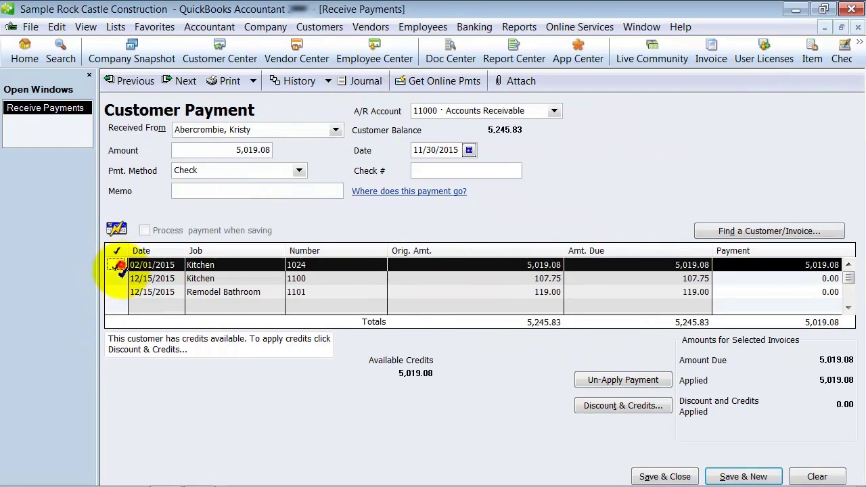
left_click(116, 292)
left_click(242, 150)
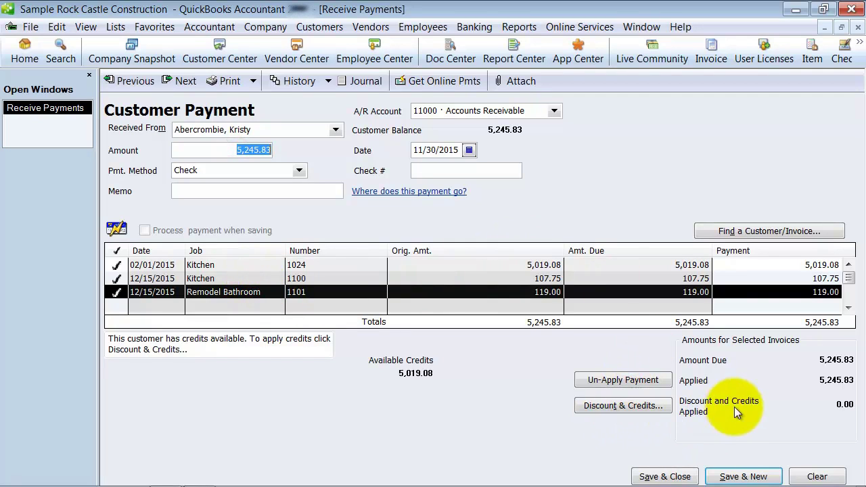
left_click(818, 477)
Step: Review the Payments company preferences and PaymentNetwork email, then show Payroll & Employees preferences
left_click(57, 27)
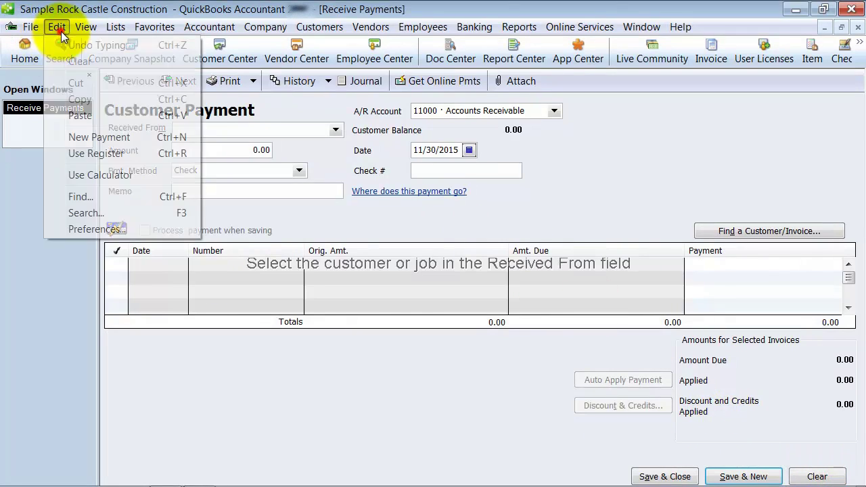
left_click(97, 229)
left_click(463, 99)
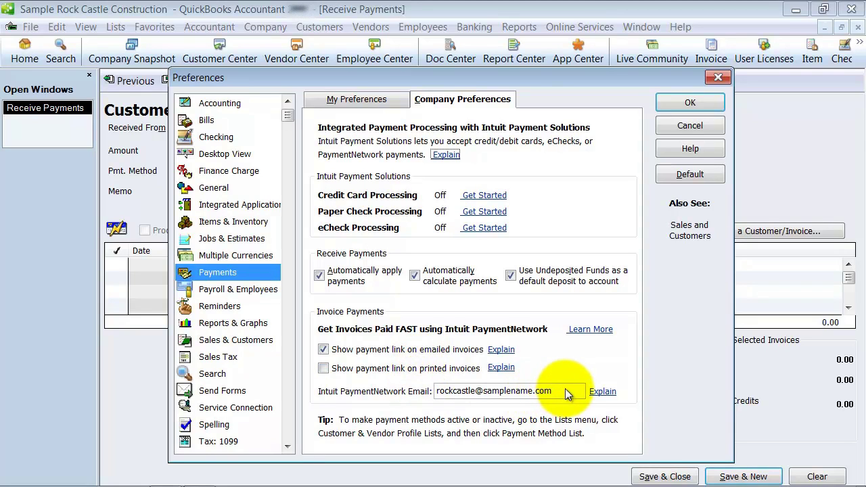
left_click_drag(565, 390, 352, 377)
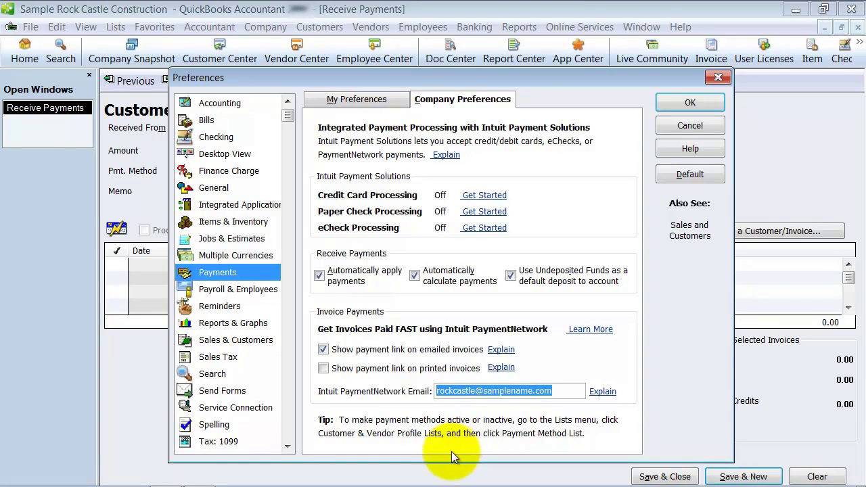
left_click(233, 290)
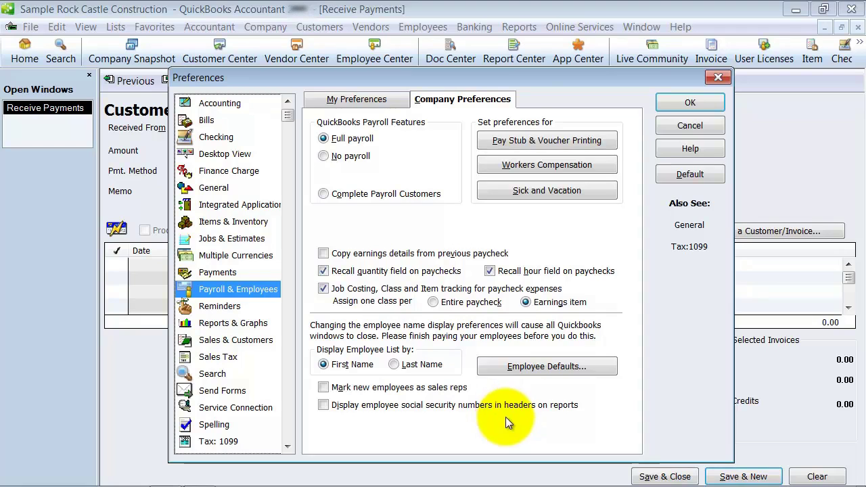
Step: In Reports & Graphs Classify Cash, mark 11000 Accounts Receivable as an Operating activity
left_click(233, 309)
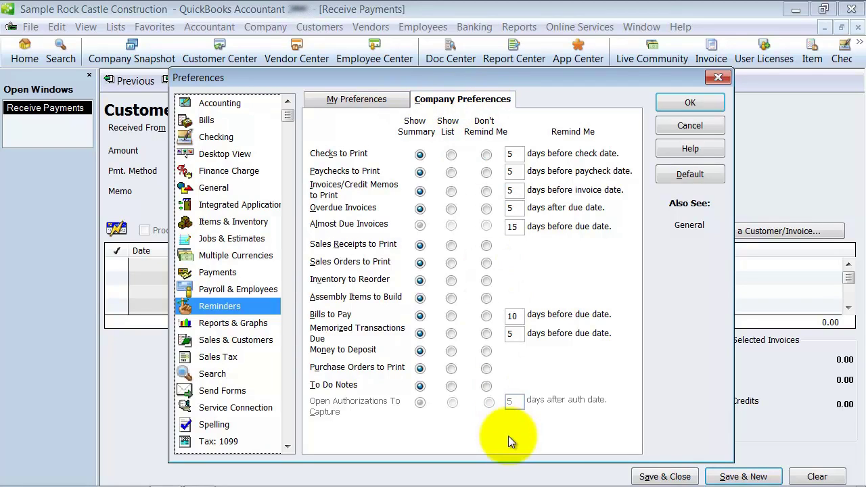
left_click(248, 325)
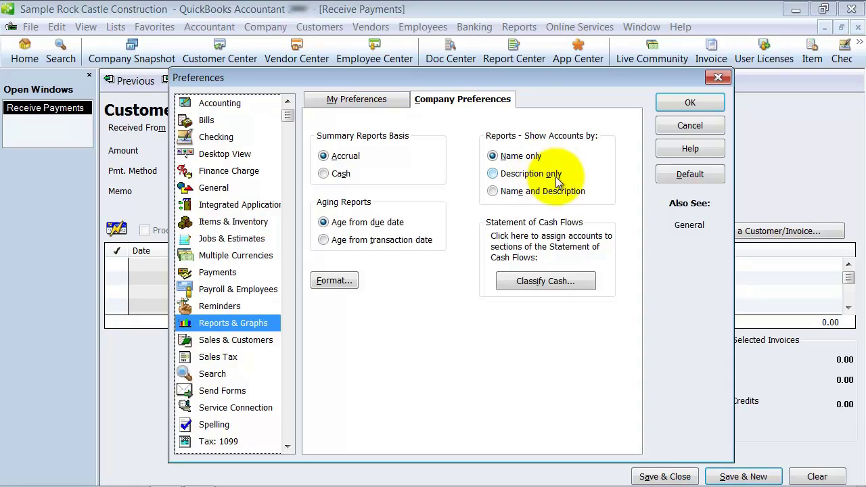
left_click(545, 281)
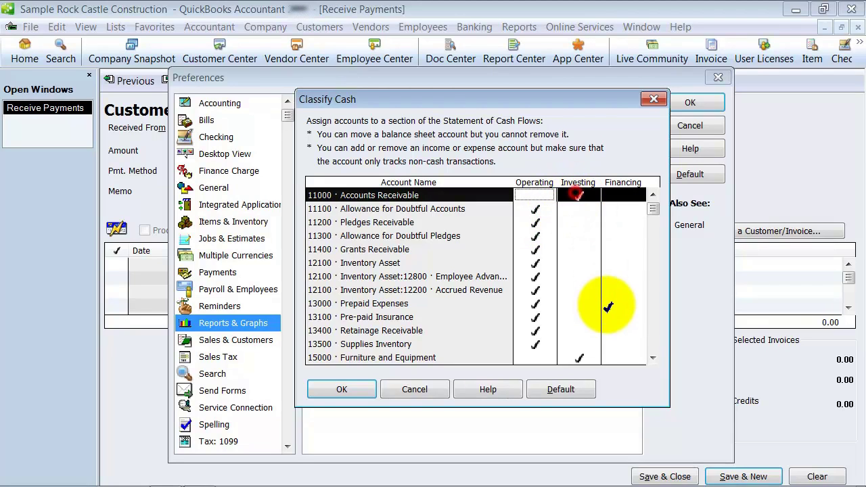
left_click(534, 195)
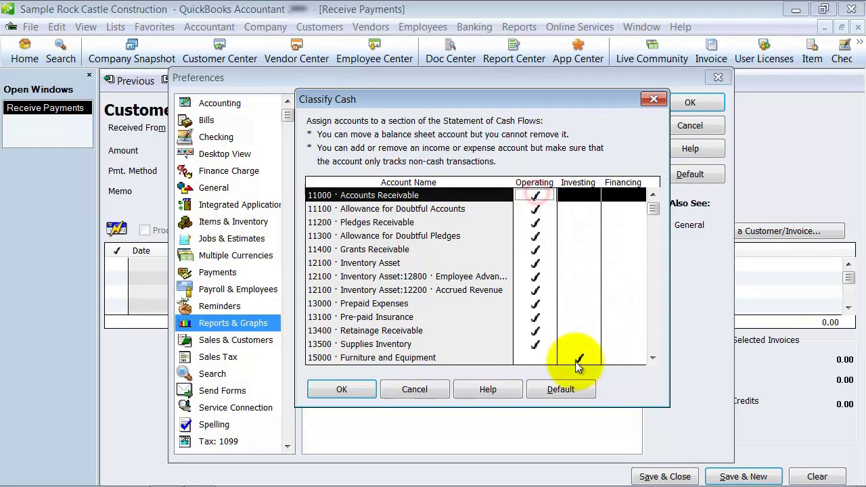
Step: Scroll through the remaining cash-flow account classifications and accept them
scroll(571, 316, "down", 2)
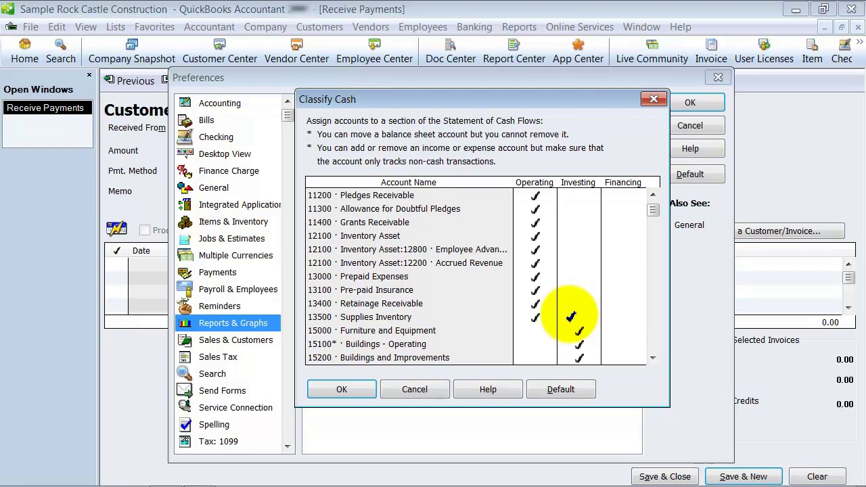
scroll(571, 317, "down", 2)
scroll(571, 318, "down", 3)
scroll(571, 319, "down", 4)
scroll(572, 323, "down", 2)
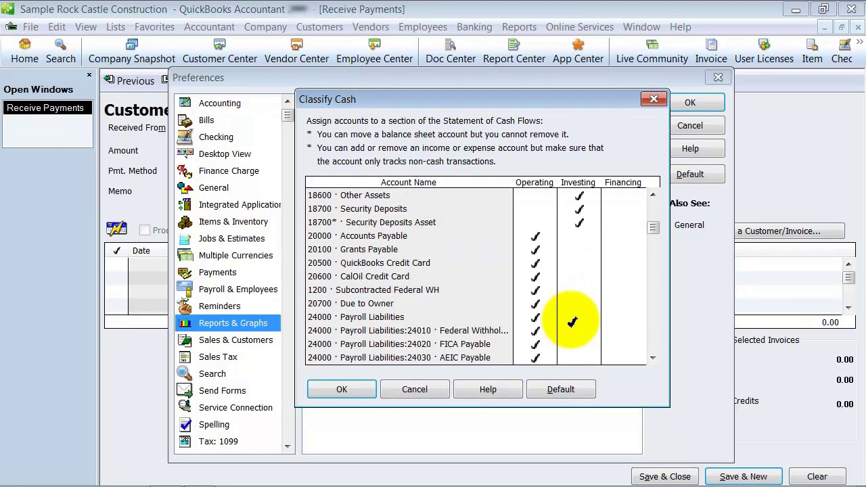
scroll(572, 322, "down", 4)
scroll(573, 323, "down", 2)
scroll(574, 325, "down", 1)
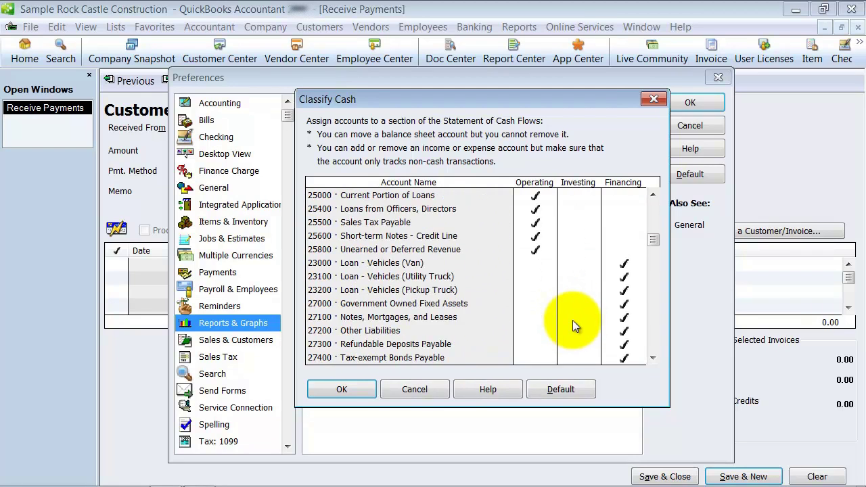
scroll(574, 325, "down", 1)
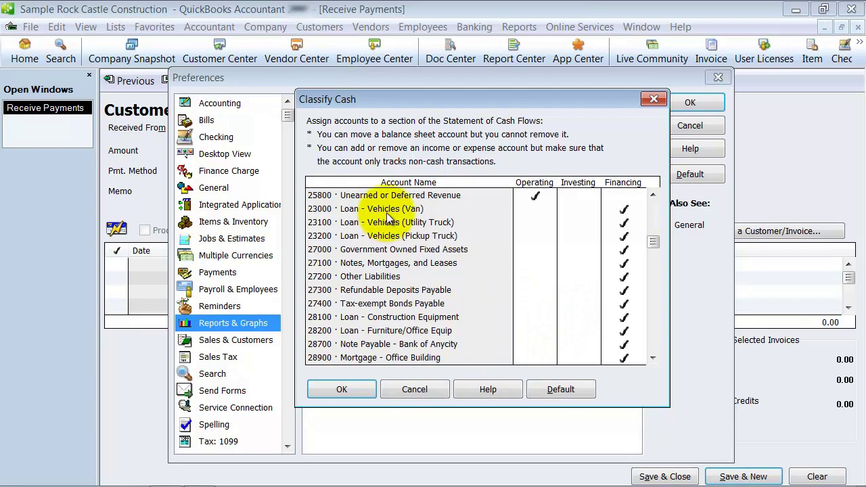
scroll(490, 325, "down", 1)
scroll(490, 324, "down", 3)
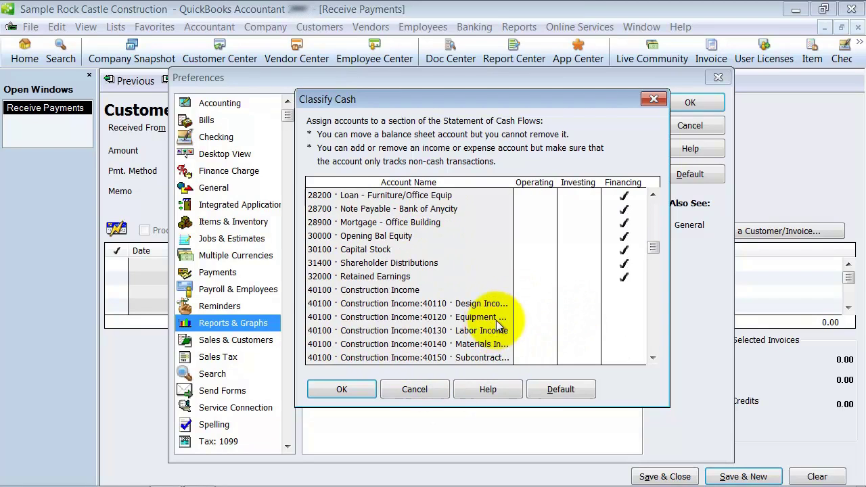
scroll(498, 325, "down", 4)
scroll(499, 326, "down", 4)
scroll(498, 326, "down", 4)
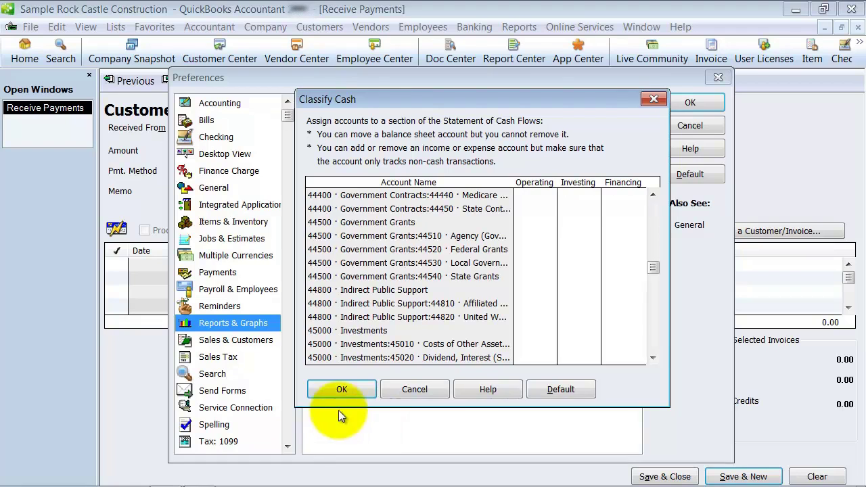
left_click(342, 389)
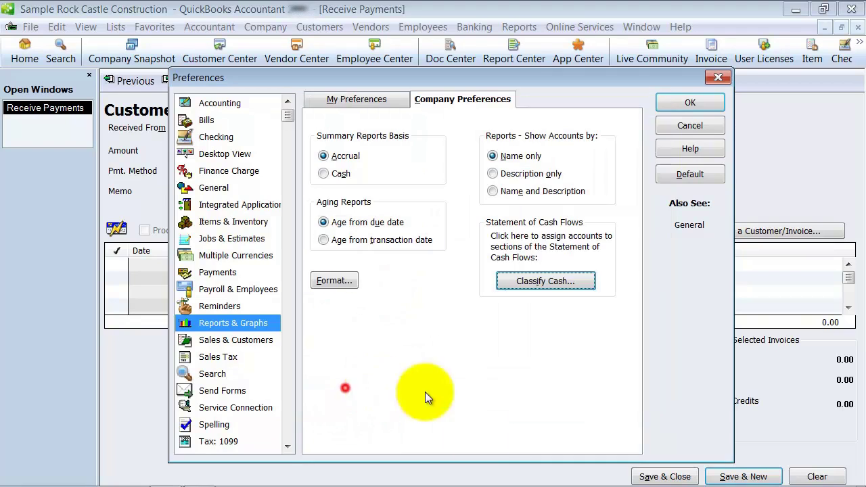
Step: Add the extra report footer line 'For Managements Only' in the report format settings
left_click(340, 281)
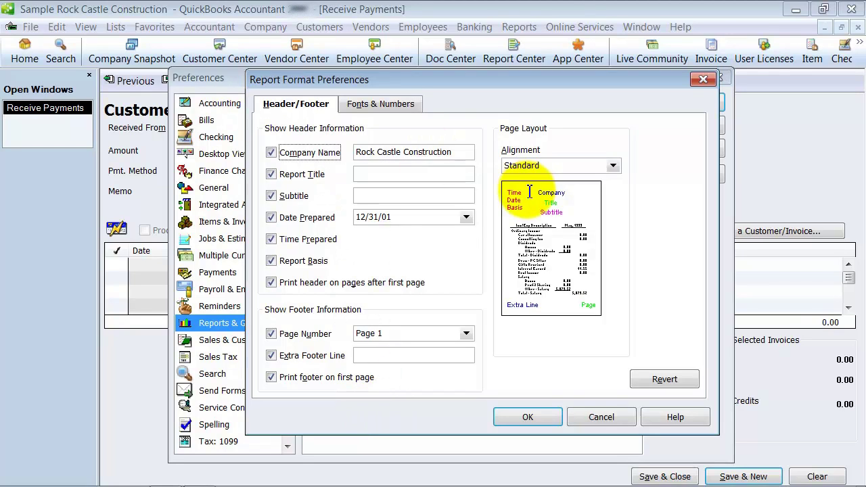
triple_click(460, 153)
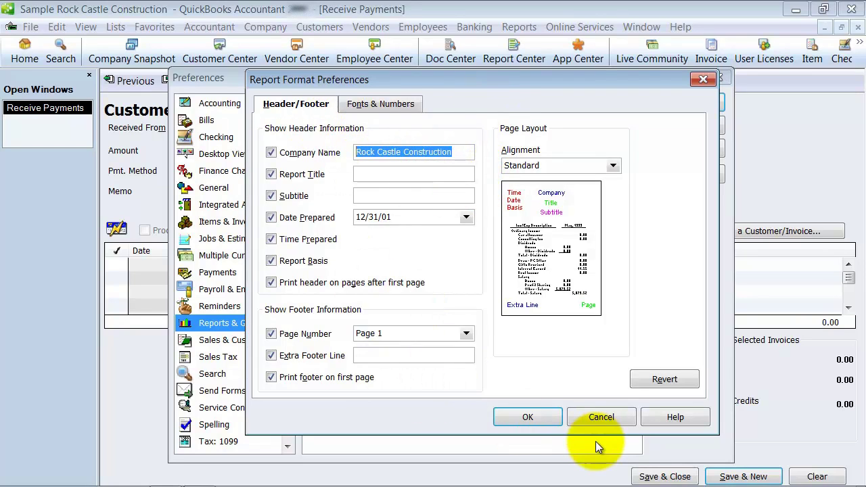
left_click(401, 354)
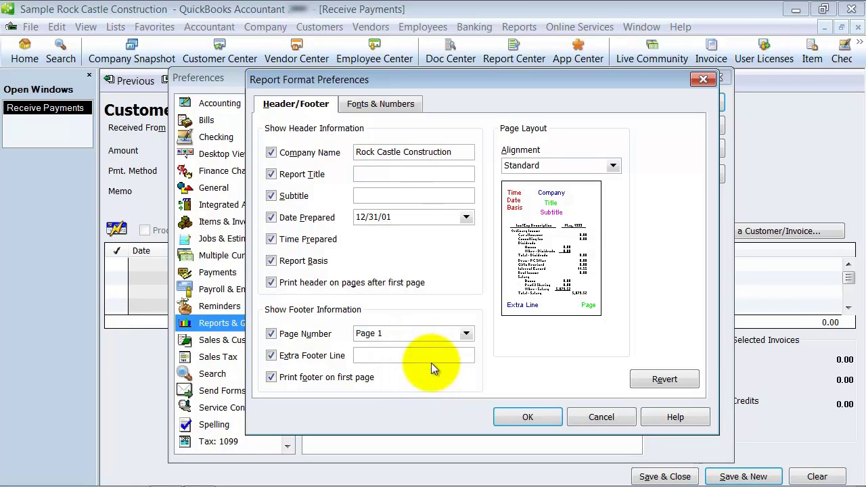
type("For Manag")
type("ement P")
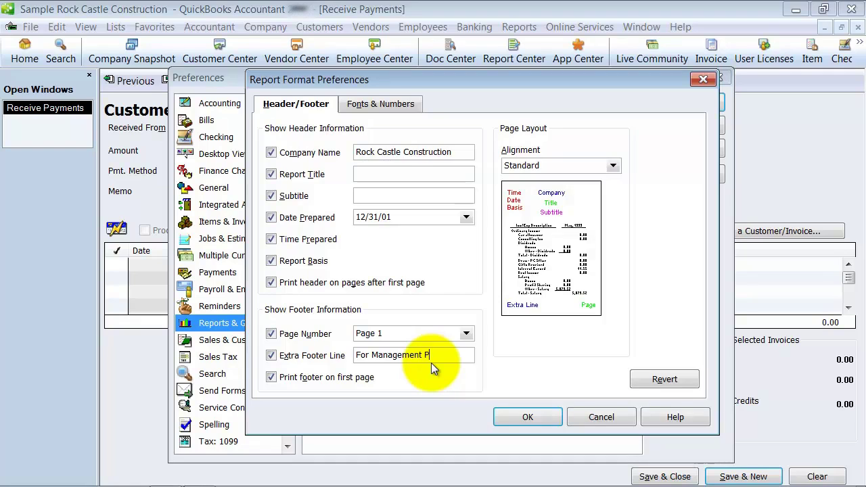
type("s Only")
key("Tab")
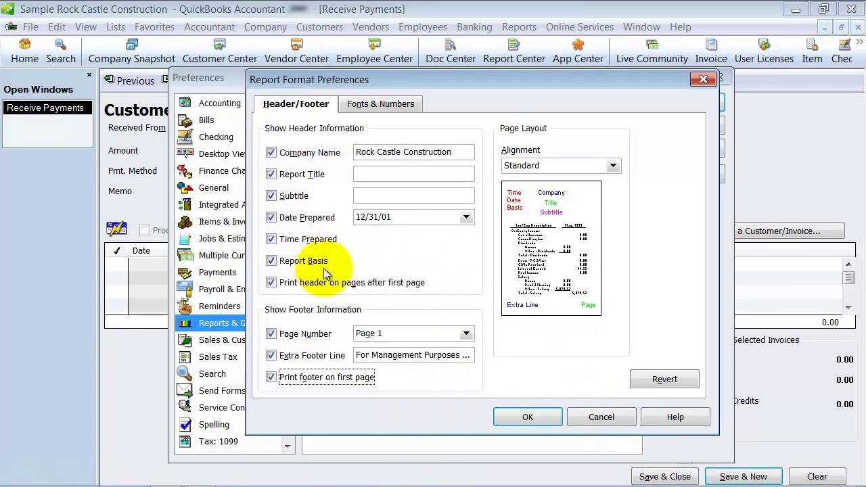
Step: Apply the Arial Bold 8 column-label font to all related report fonts and save the format
left_click(383, 105)
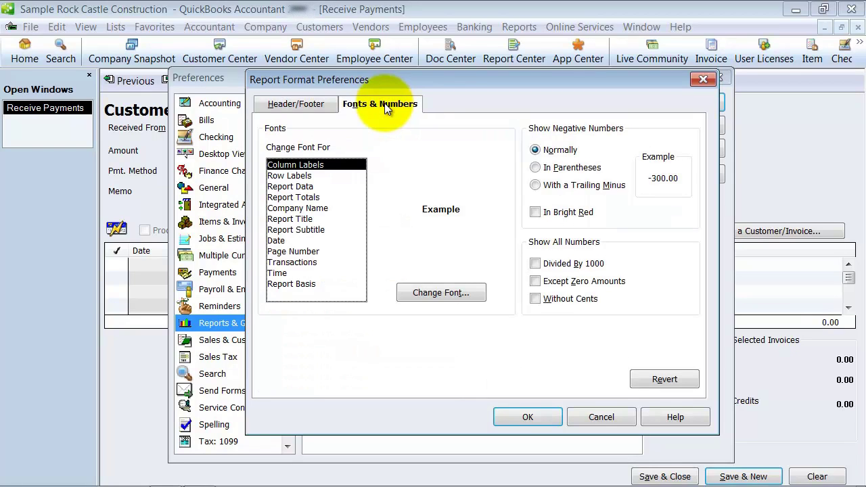
left_click(456, 295)
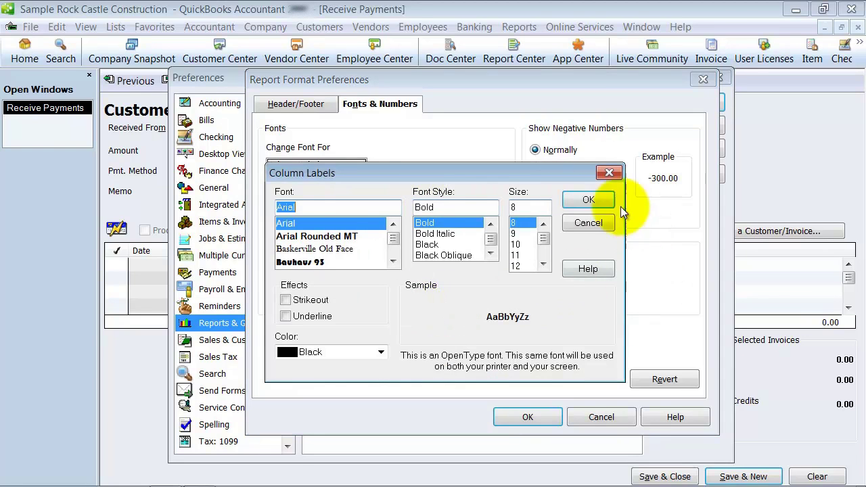
left_click(585, 198)
left_click(373, 171)
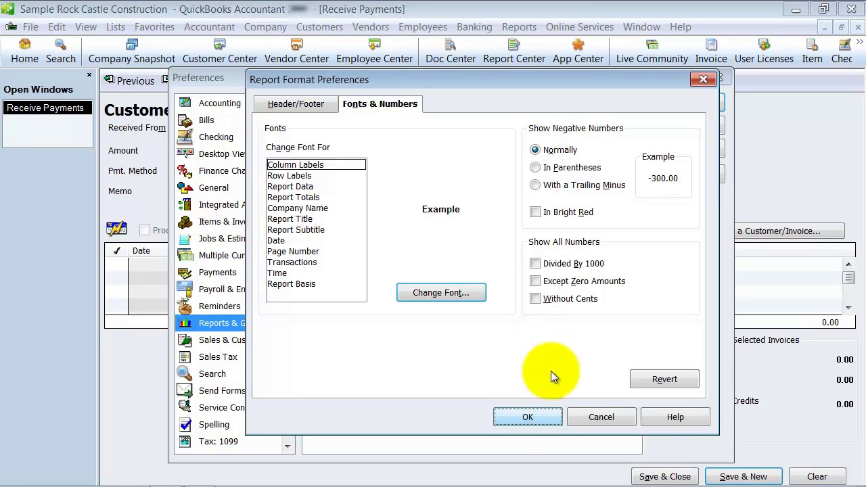
left_click(528, 416)
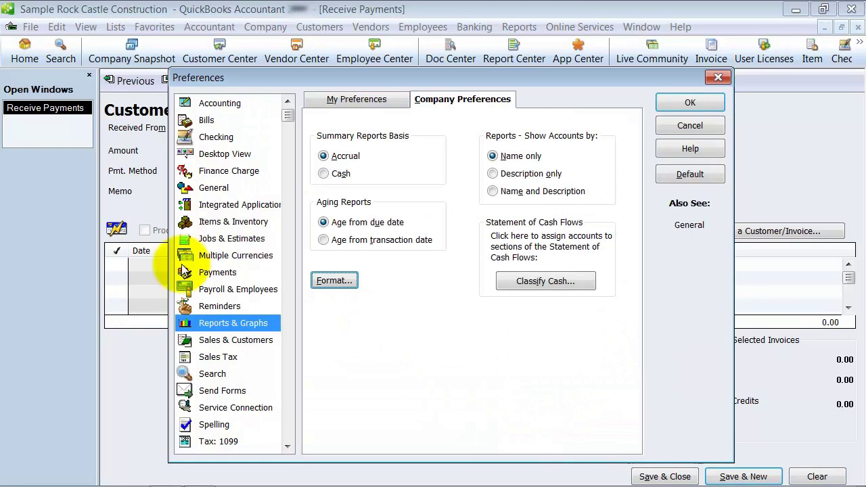
Step: Save the pending report changes and review Sales & Customers' UPS shipping method and FOB field
left_click(234, 340)
left_click(367, 180)
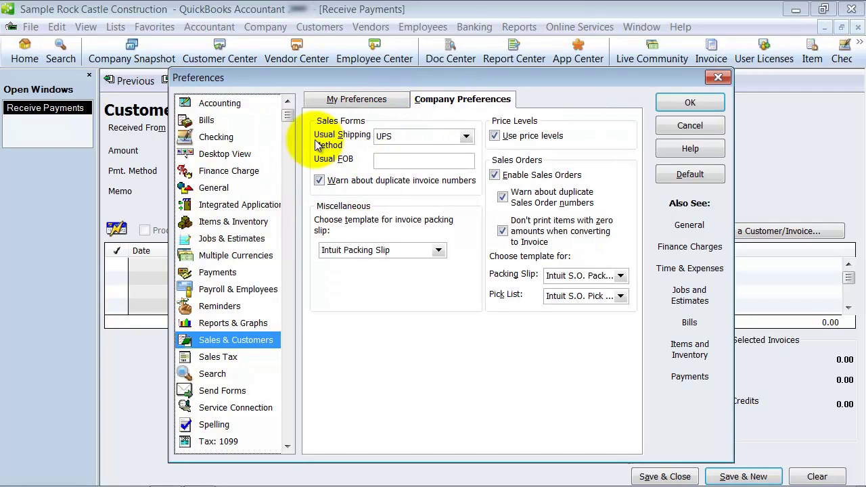
left_click(466, 137)
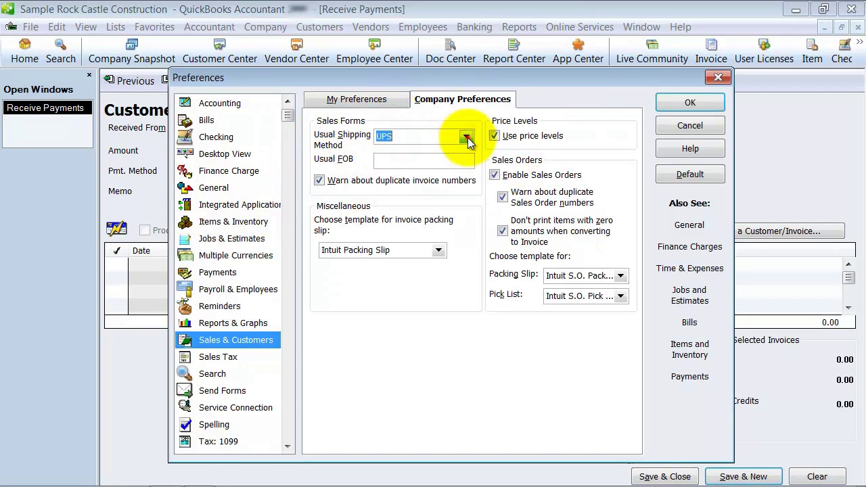
left_click(429, 166)
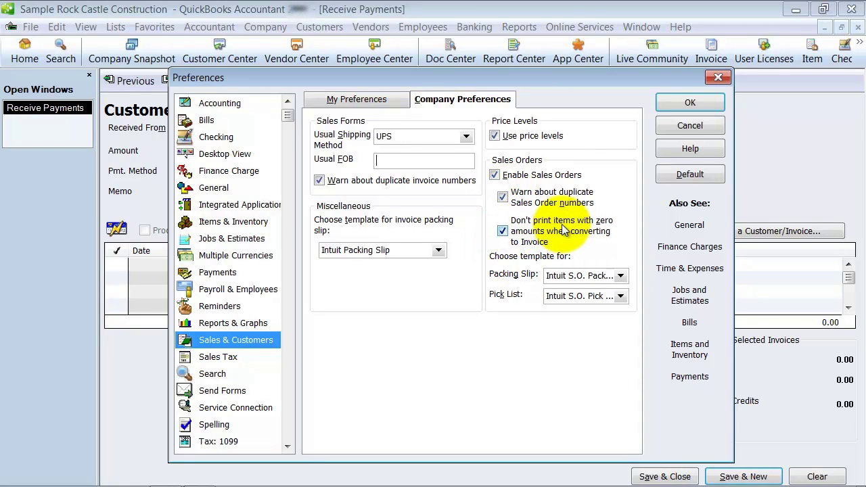
Step: Review the sales order packing slip, pick list and invoice packing slip templates, keeping Intuit Packing Slip
left_click(621, 276)
left_click(621, 276)
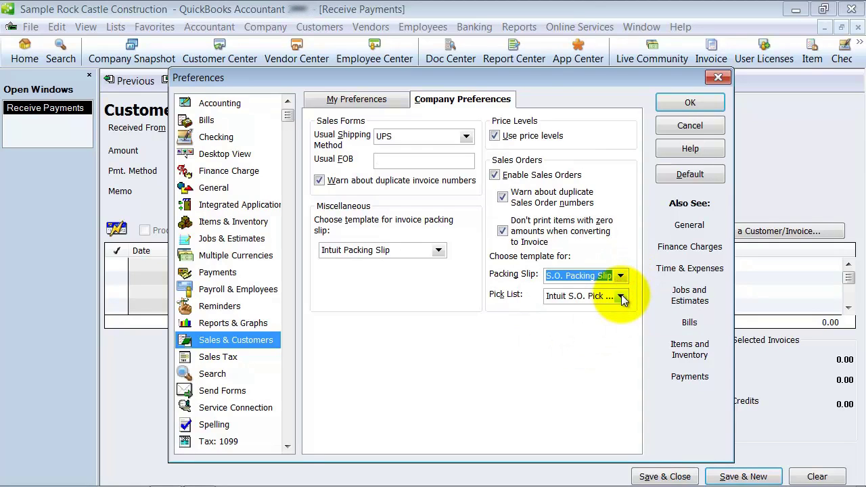
left_click(621, 296)
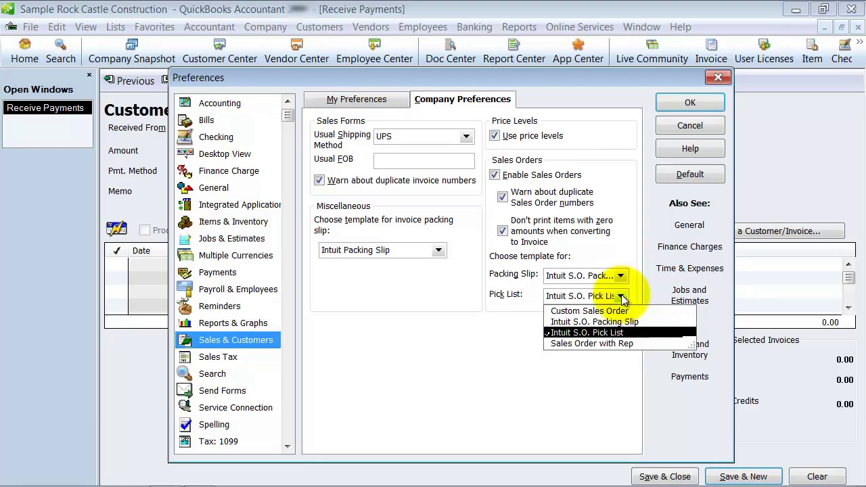
left_click(622, 299)
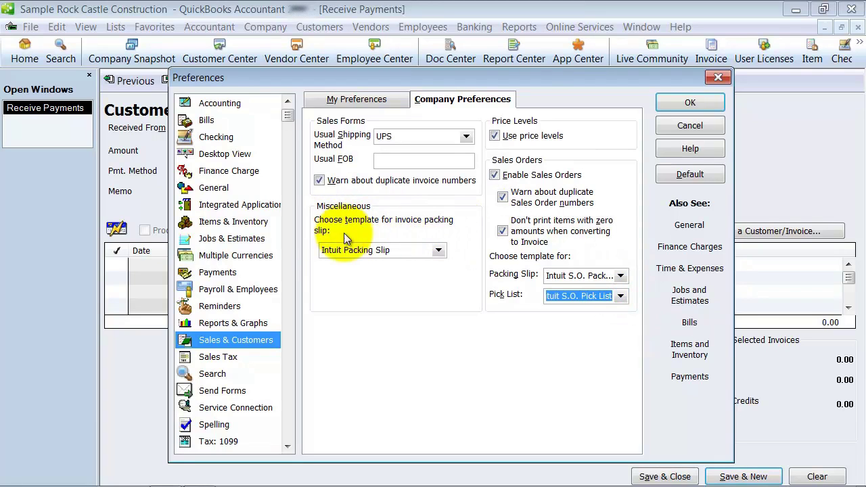
left_click(439, 250)
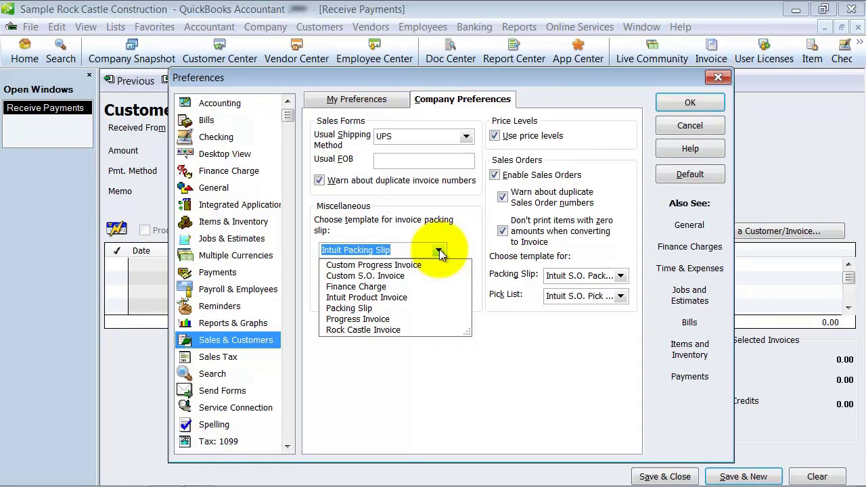
left_click(438, 251)
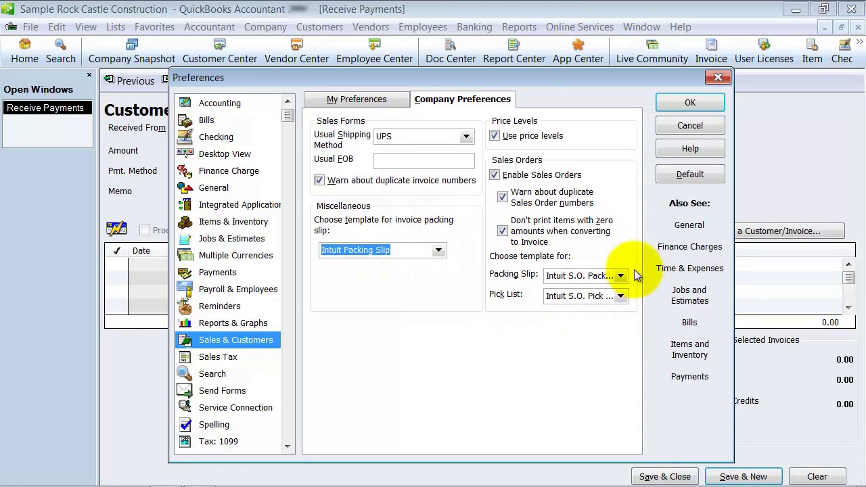
Step: In Sales Tax preferences, keep San Tomas as the common tax item with Tax and Non codes
left_click(220, 374)
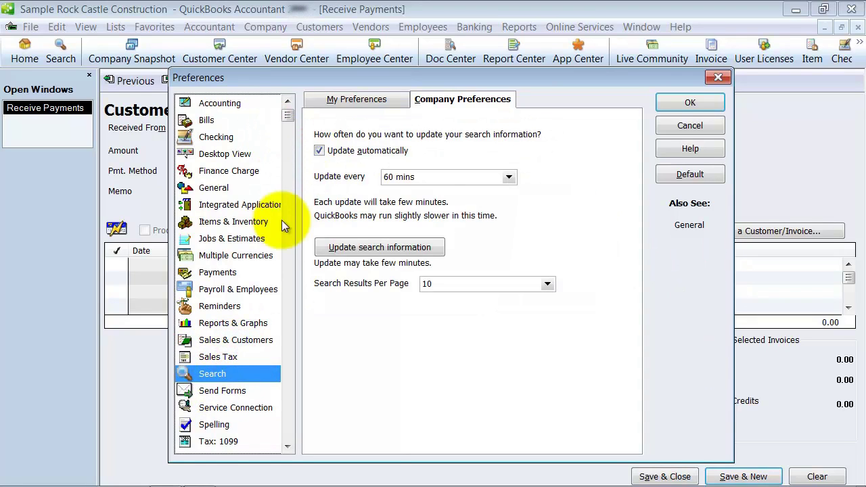
left_click(240, 357)
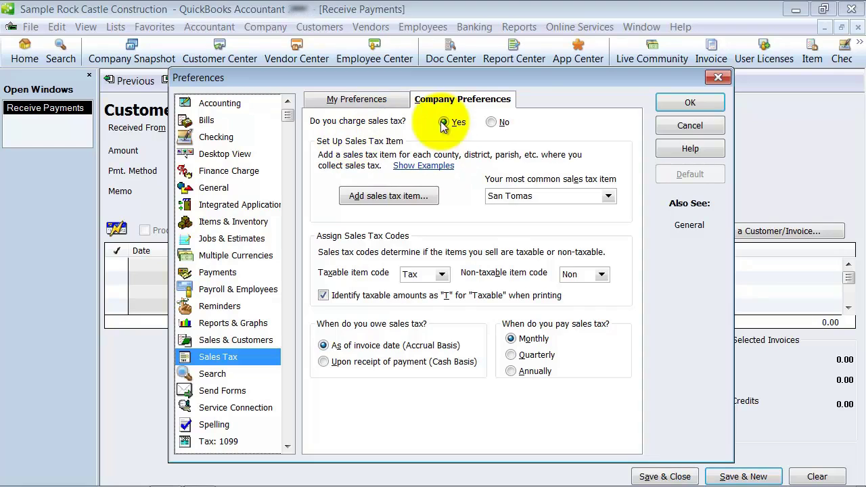
left_click(608, 196)
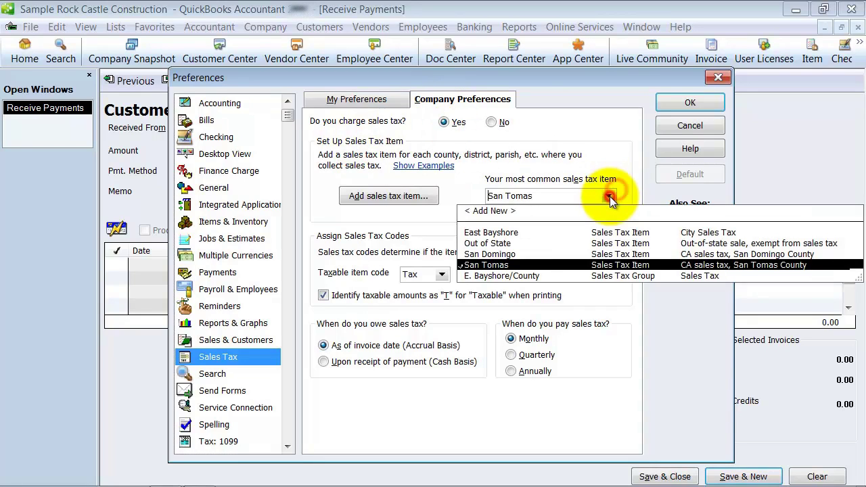
left_click(609, 196)
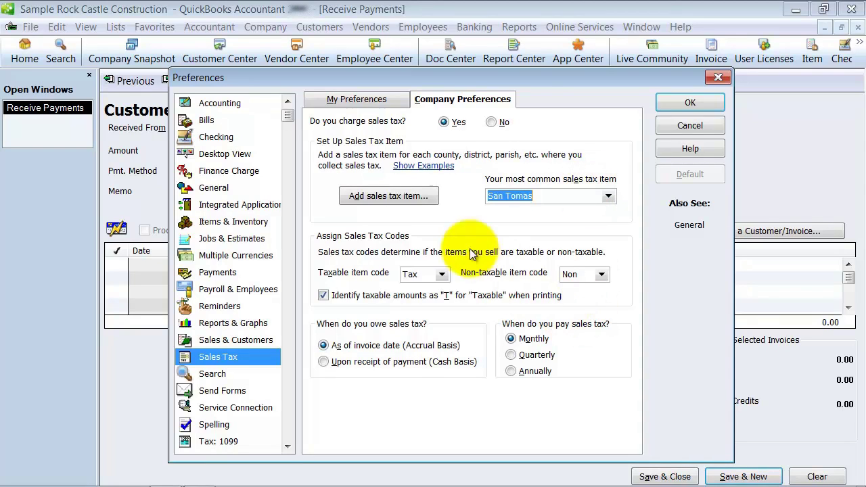
left_click(441, 274)
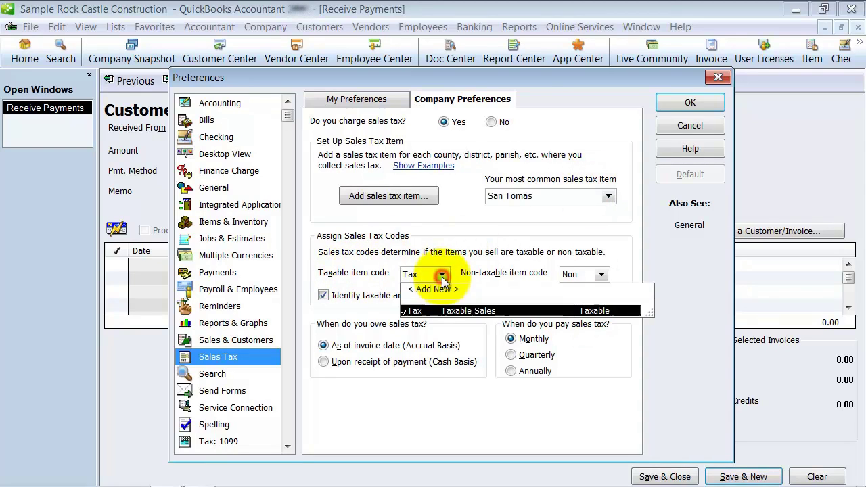
left_click(601, 274)
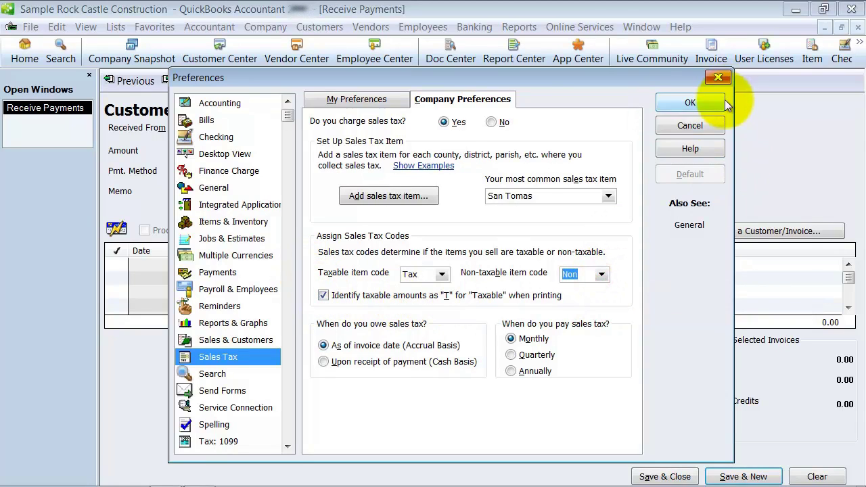
Step: Save the sales tax preferences and open the Customer Center
left_click(691, 103)
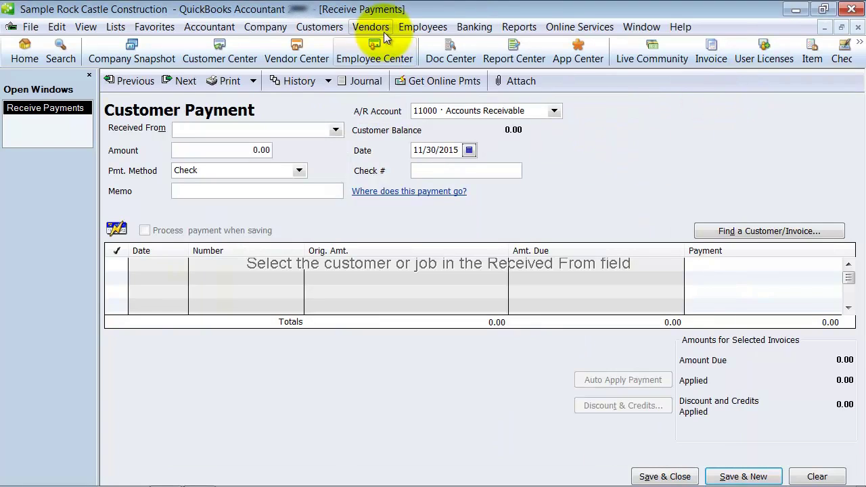
left_click(337, 28)
left_click(354, 44)
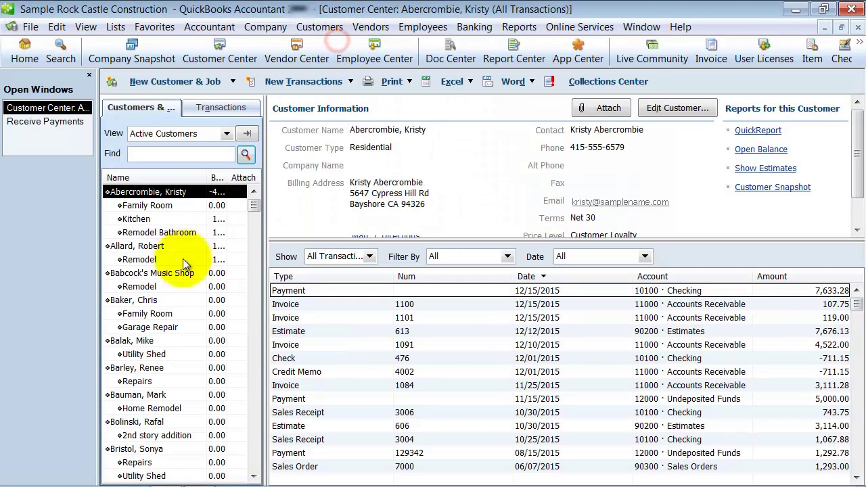
Step: Open invoice 1100, view its zoomed print preview, then close the invoice
left_click(307, 305)
double_click(306, 306)
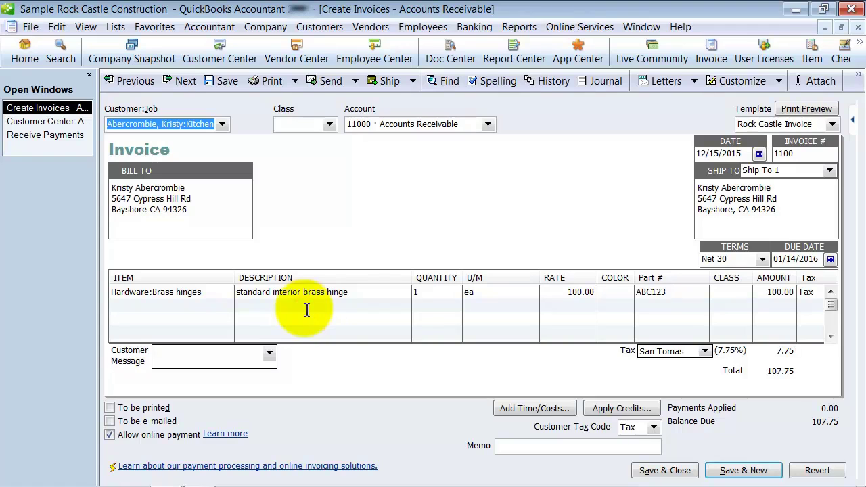
left_click(295, 80)
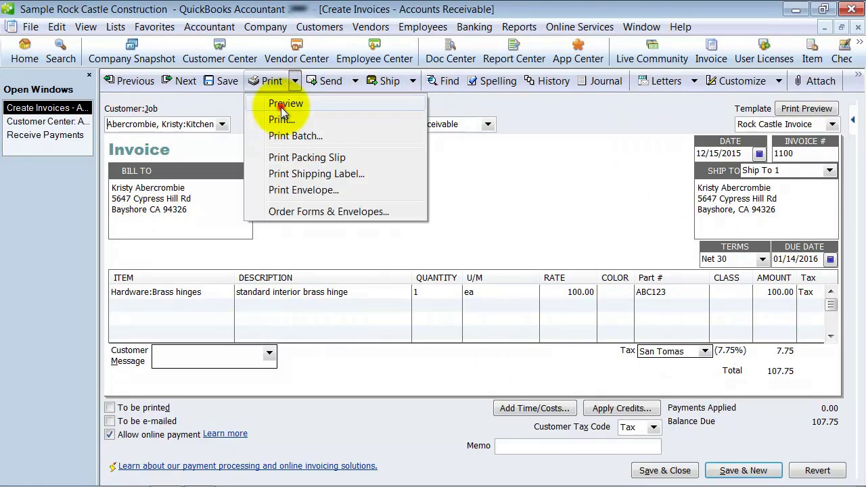
left_click(281, 106)
left_click(309, 239)
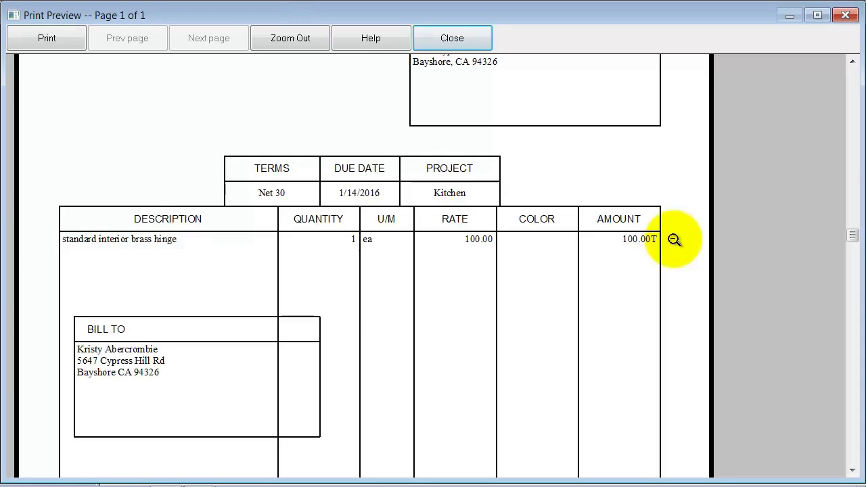
left_click(437, 39)
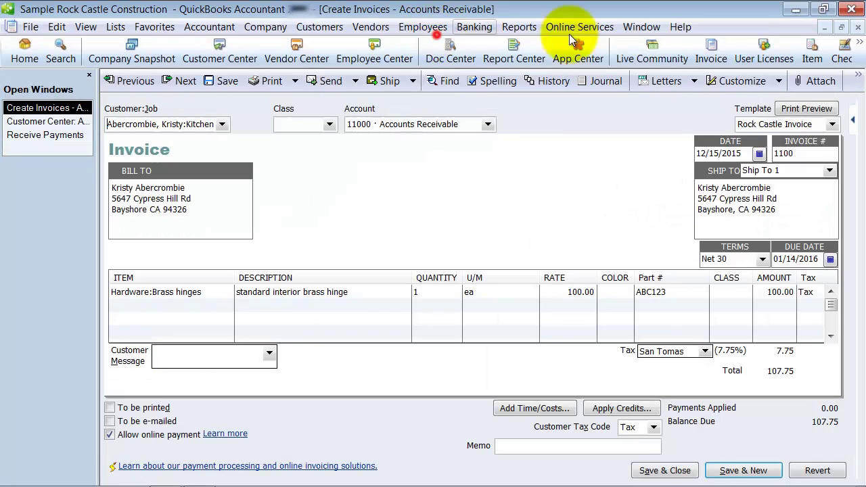
left_click(858, 27)
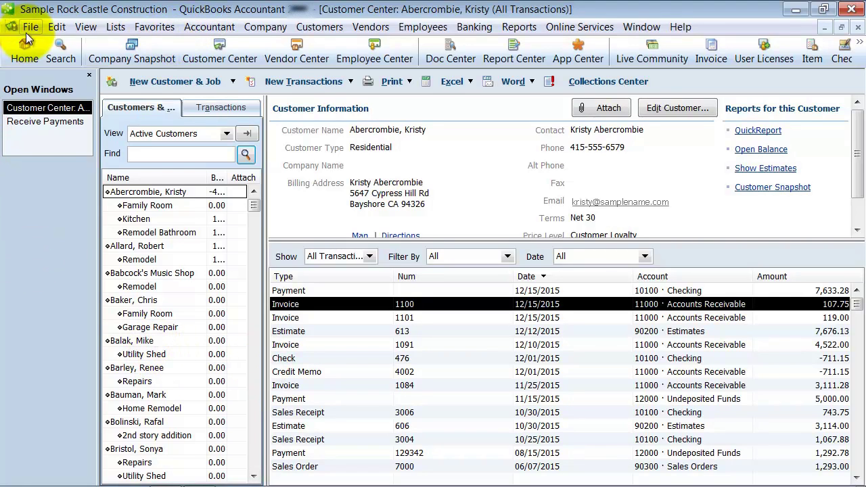
Step: Keep company Search preferences updating search information automatically every 60 mins
left_click(56, 27)
left_click(94, 229)
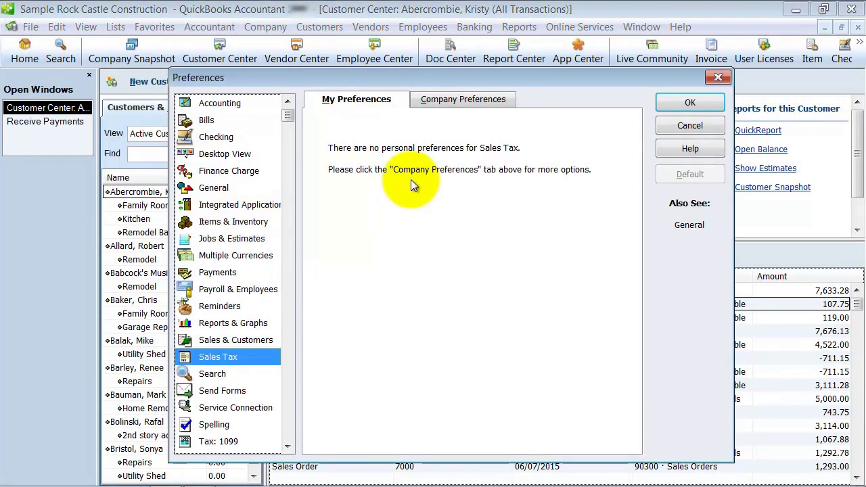
left_click(456, 98)
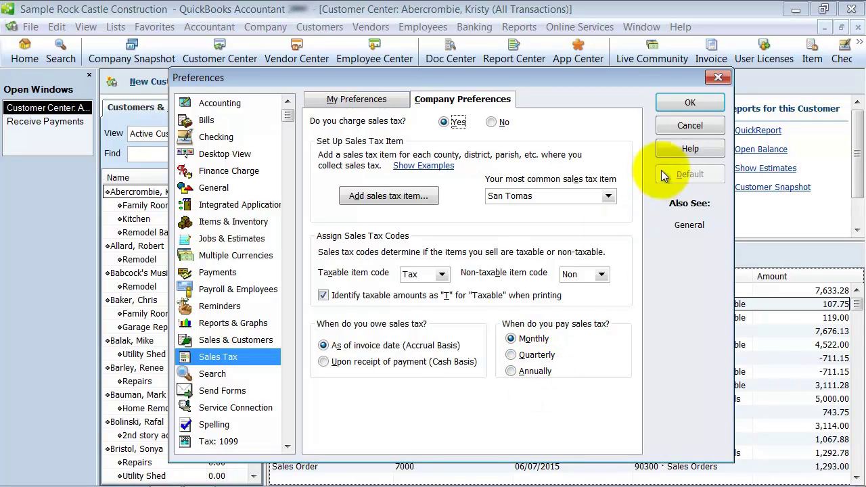
left_click(203, 374)
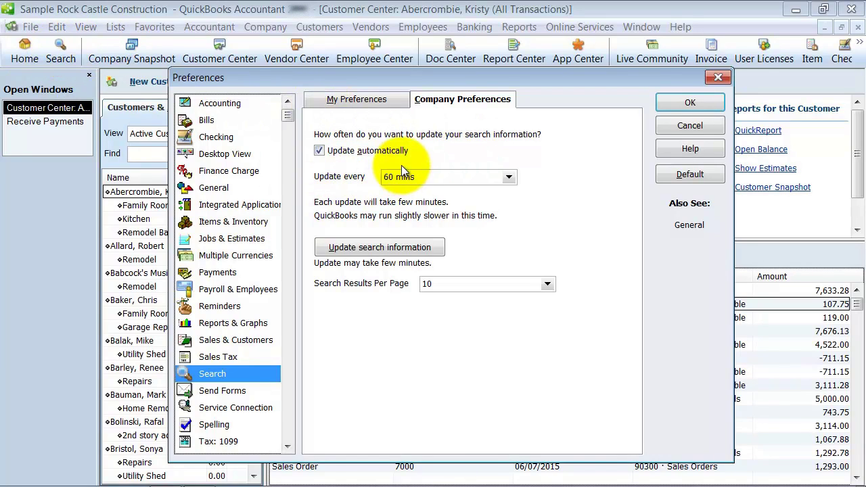
left_click(504, 176)
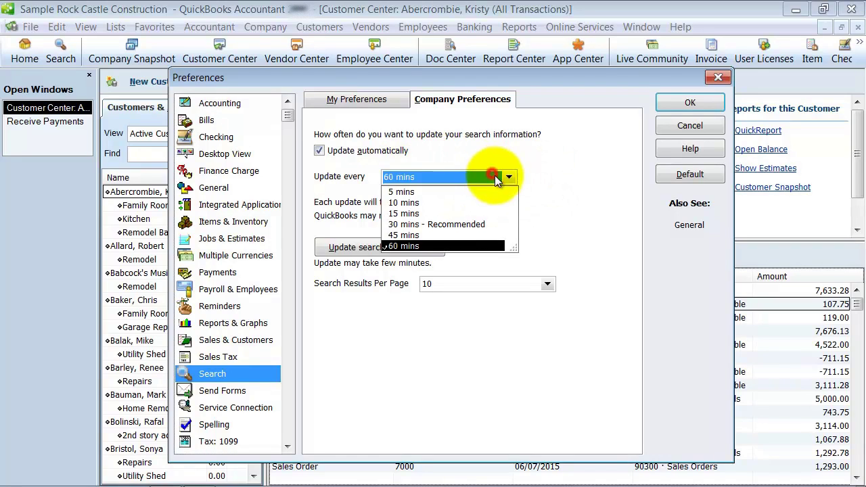
left_click(413, 246)
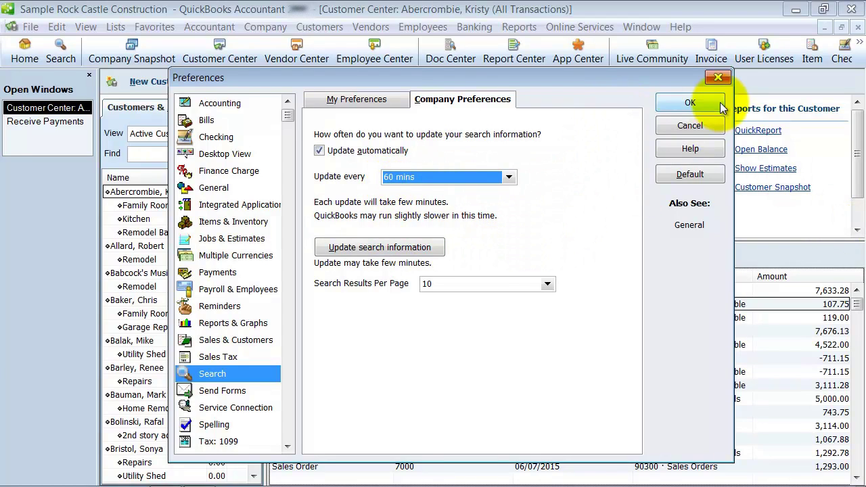
left_click(694, 102)
Step: Refresh the search information from the Search window and close it
left_click(61, 50)
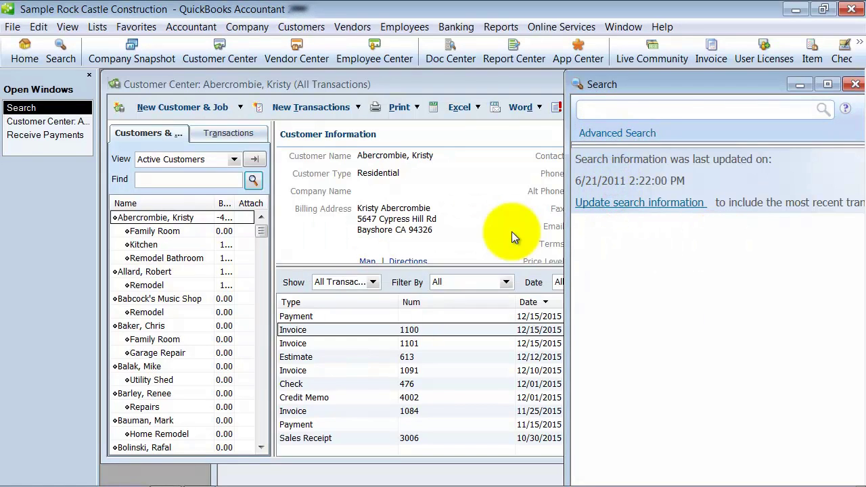
left_click(474, 302)
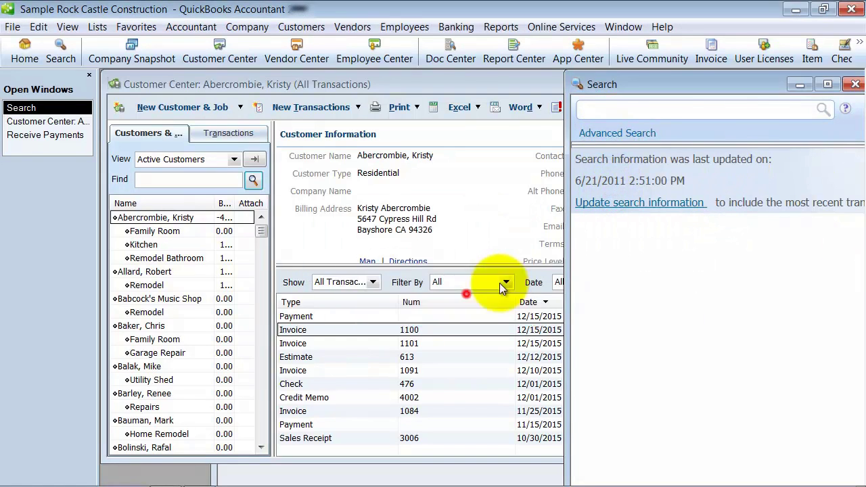
left_click(856, 84)
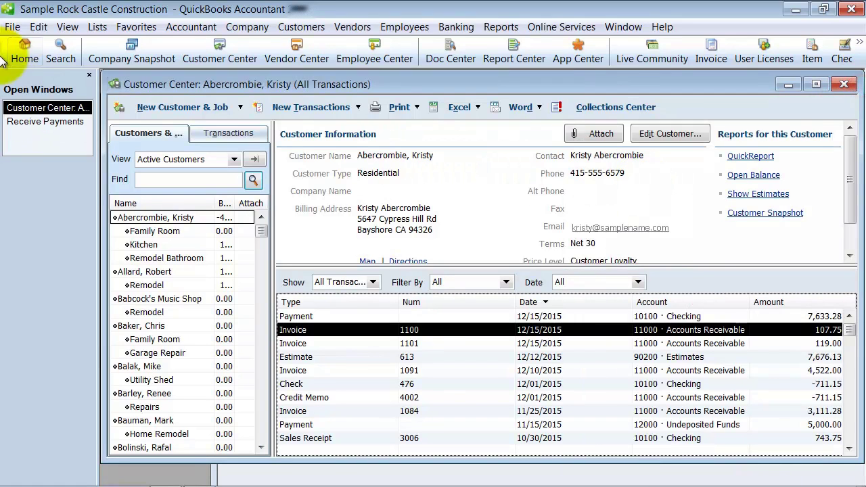
Step: Reopen the company Search preferences, keeping 10 search results per page
left_click(38, 27)
left_click(75, 229)
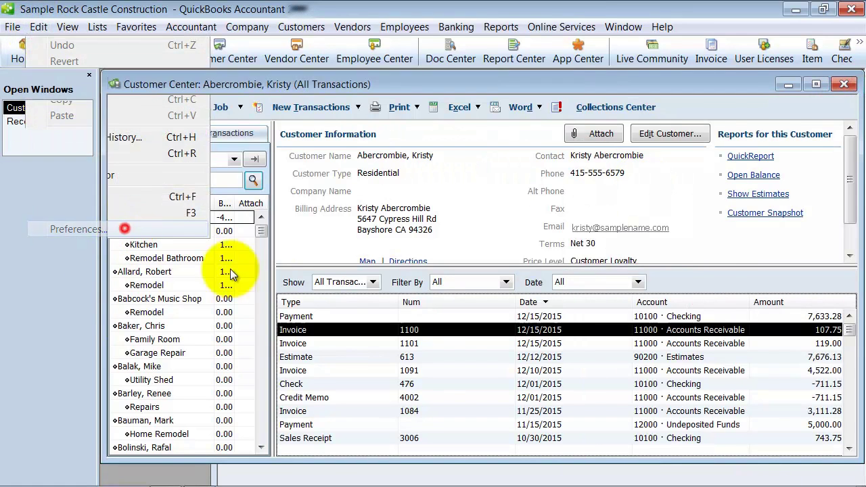
left_click(452, 99)
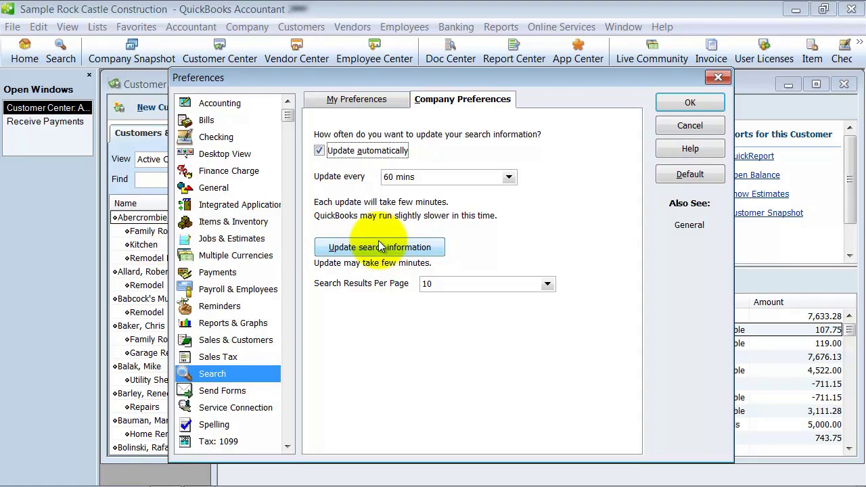
left_click(547, 284)
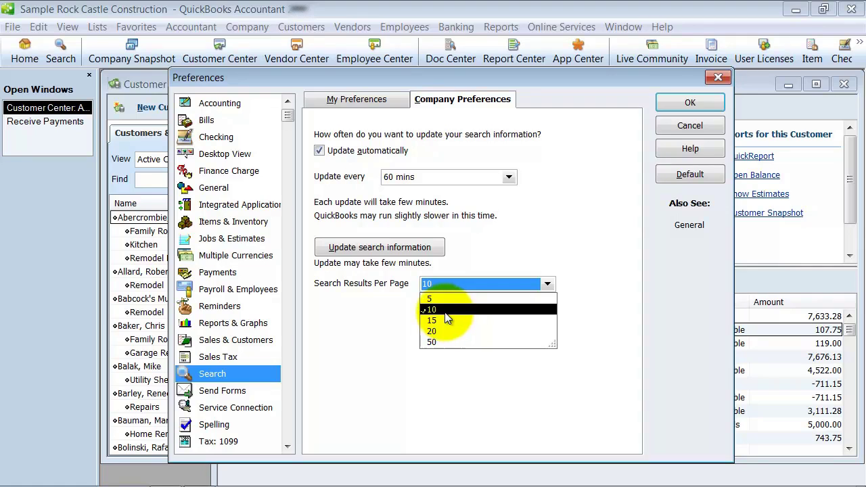
left_click(445, 312)
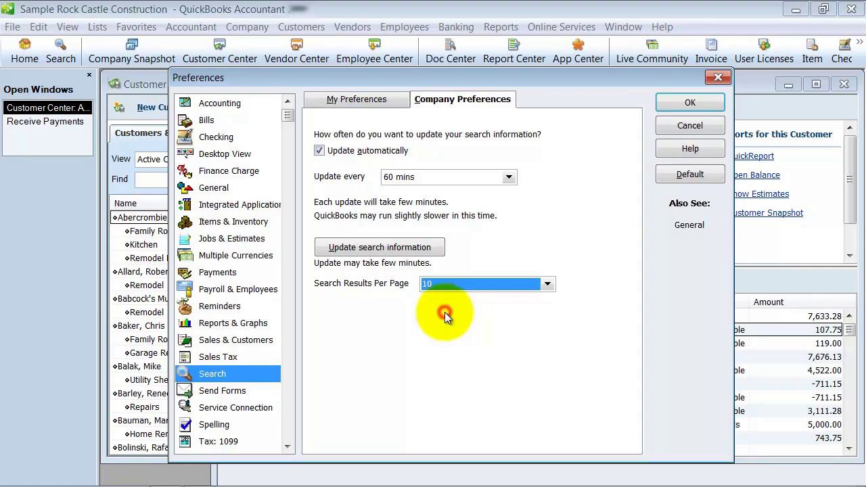
Step: Inspect the Send Forms default email message and Bcc address field
left_click(232, 393)
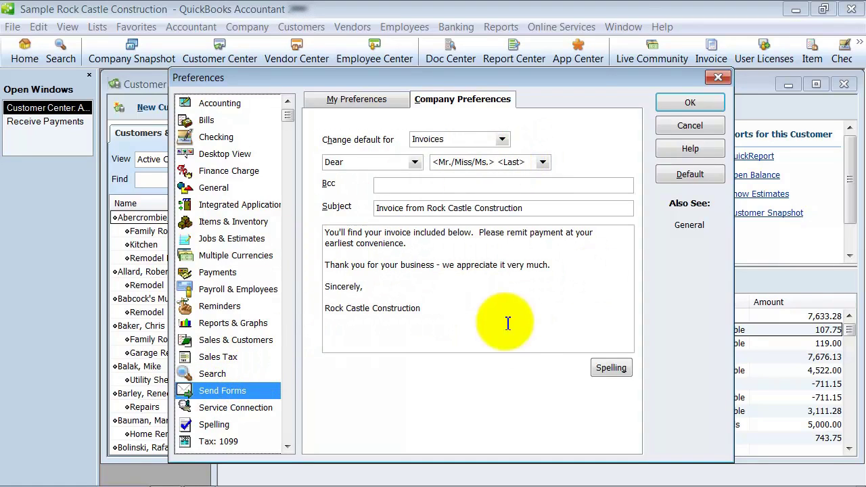
left_click(487, 333)
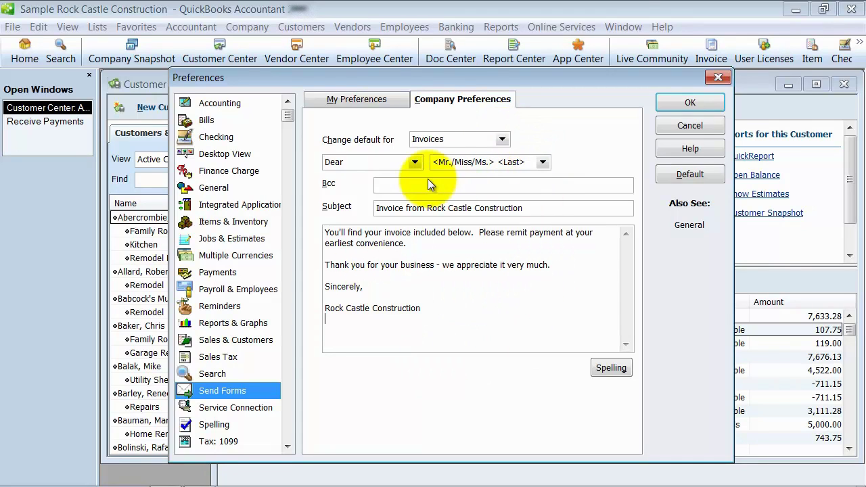
left_click(385, 182)
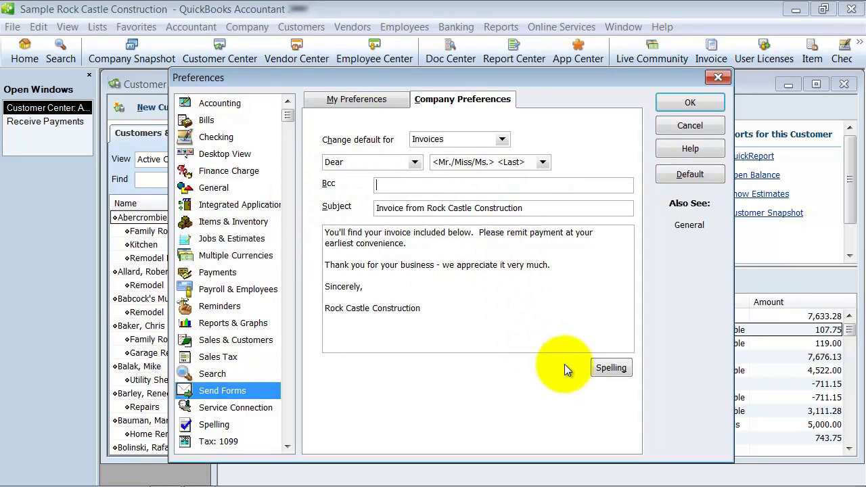
Step: Keep Invoices as the email-default form, then show Service Connection preferences
left_click(502, 139)
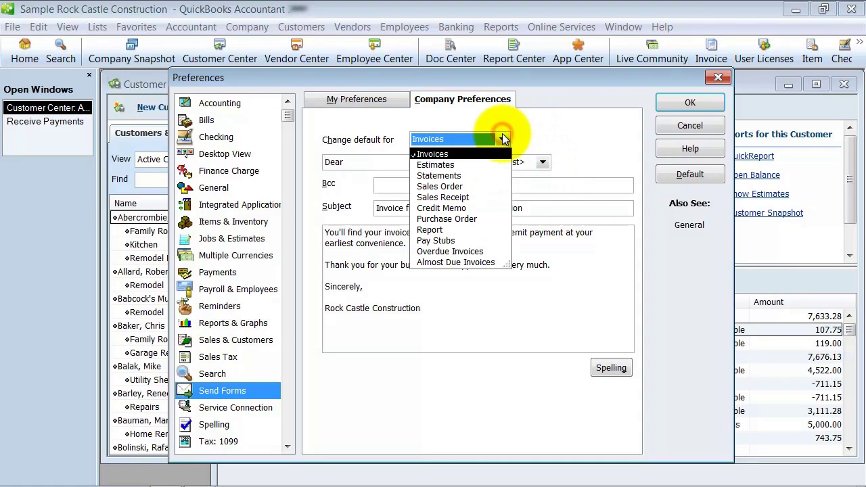
left_click(446, 278)
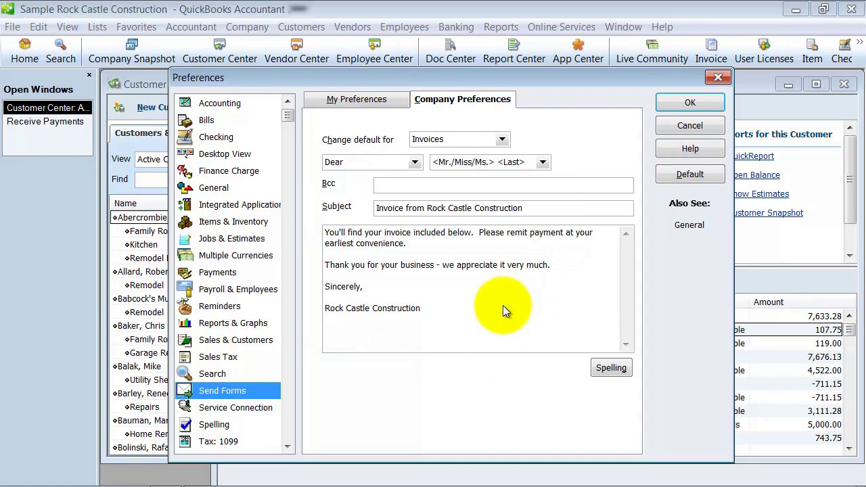
left_click(502, 139)
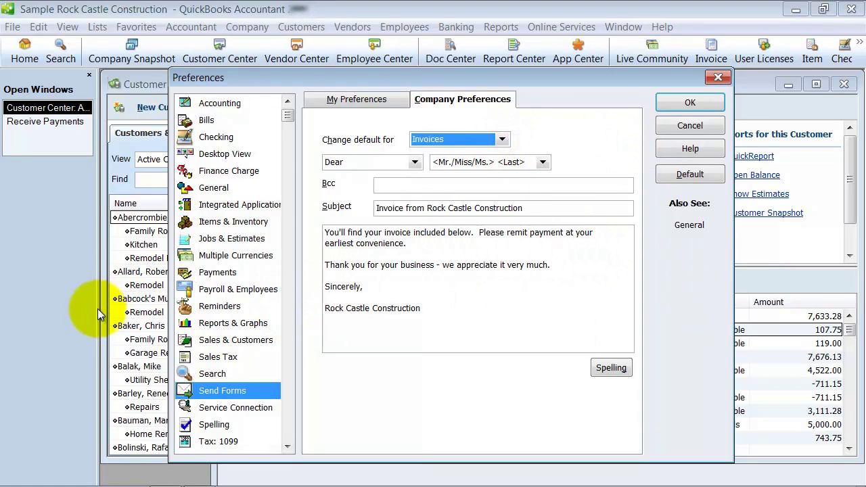
left_click(197, 409)
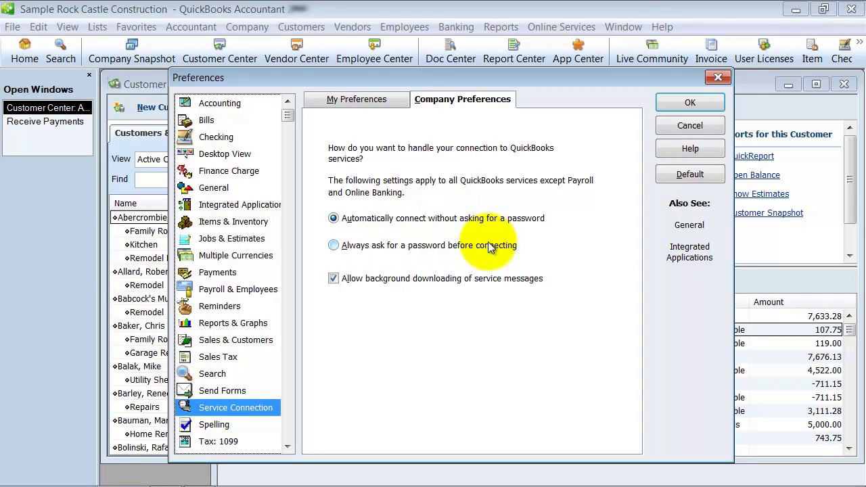
Step: Move past Spelling to show the Tax: 1099 company preferences
left_click(225, 428)
left_click(287, 448)
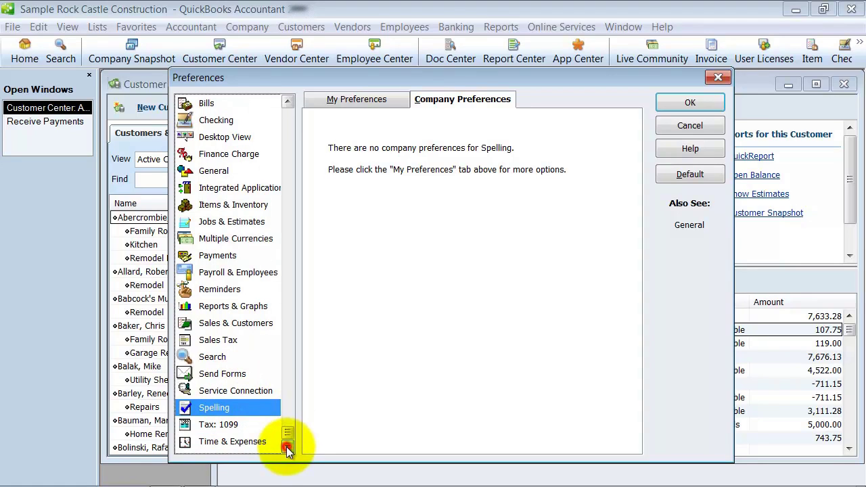
left_click(217, 425)
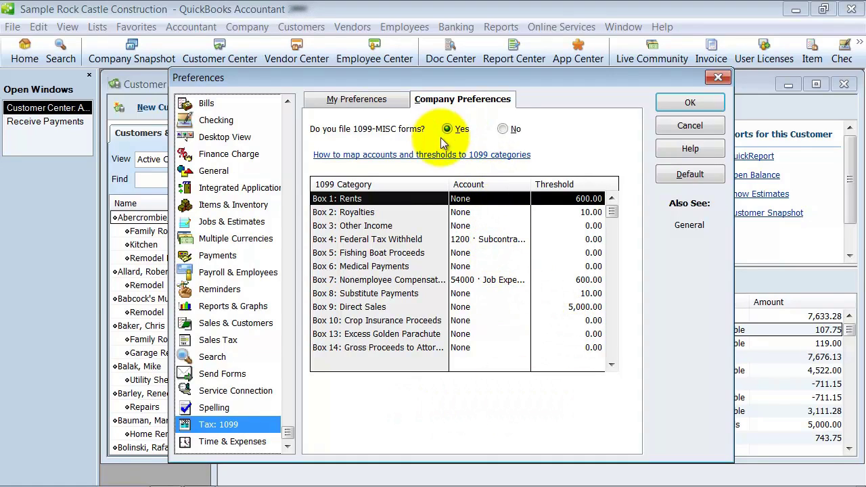
Step: Map 1099 Box 1: Rents to the 63900 · Rent account
left_click(516, 205)
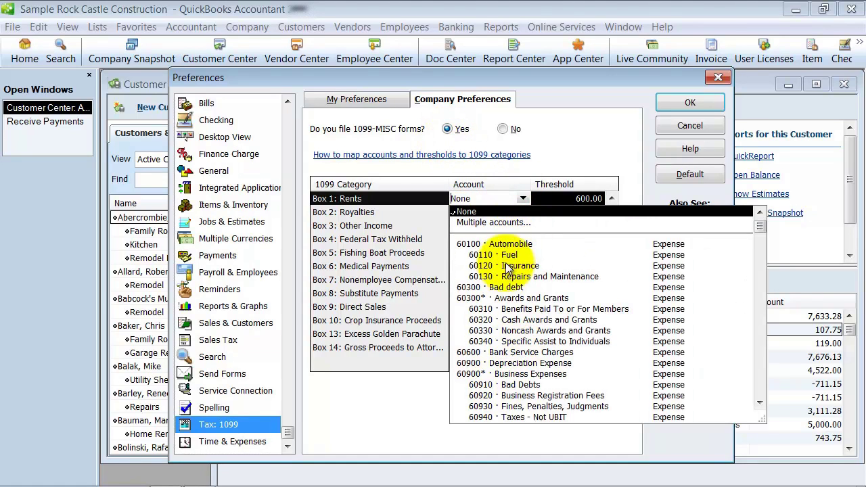
scroll(509, 270, "down", 4)
scroll(511, 288, "down", 4)
scroll(512, 291, "down", 3)
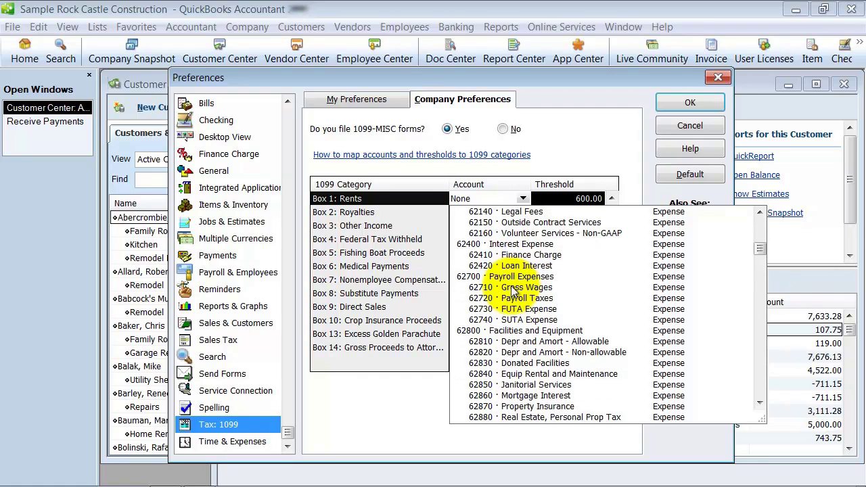
scroll(512, 291, "down", 2)
scroll(514, 298, "down", 2)
scroll(504, 338, "down", 3)
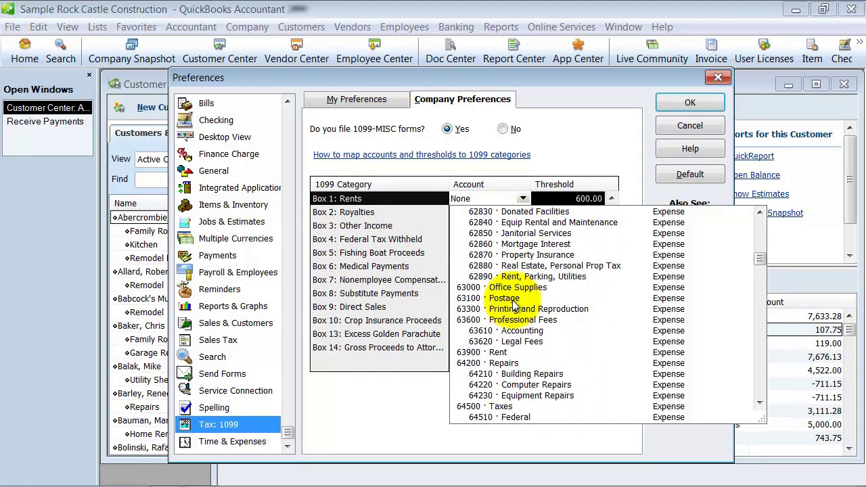
left_click(492, 353)
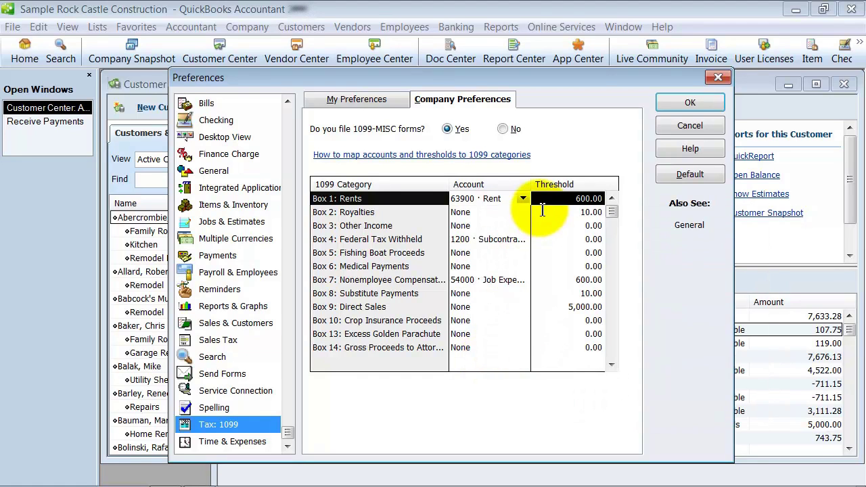
left_click(567, 197)
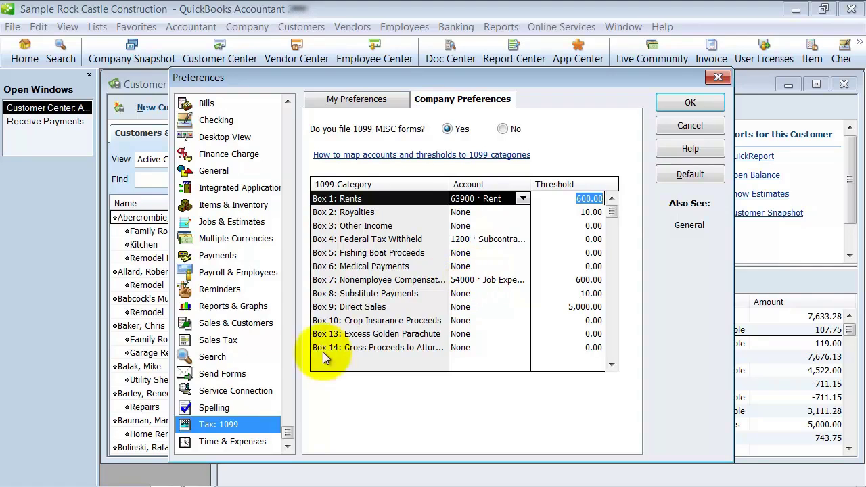
left_click(523, 198)
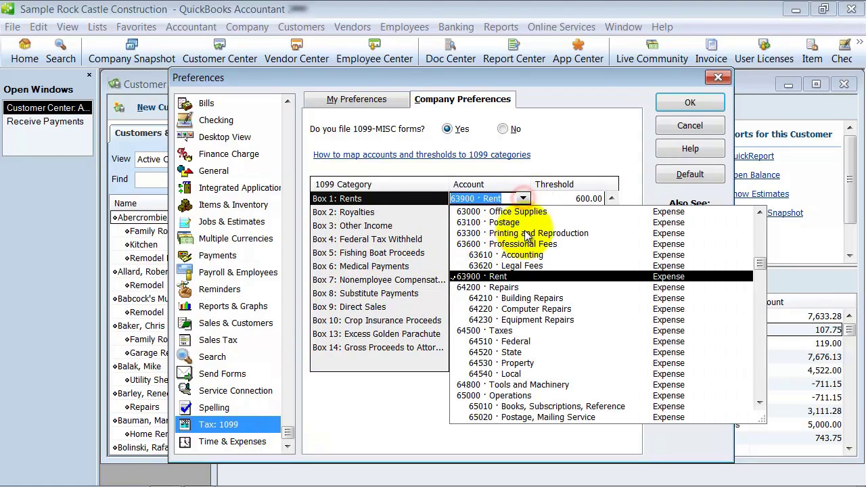
left_click(684, 274)
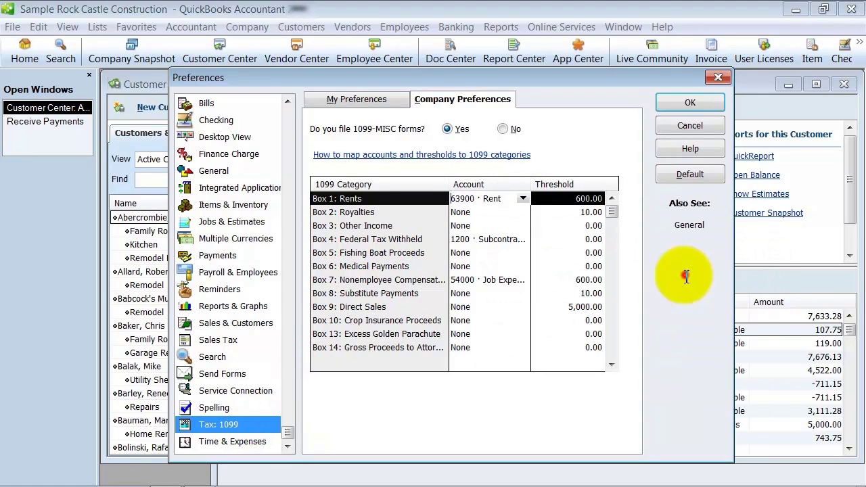
Step: Try multiple Box 7 accounts (62110, 62140, 62150), then cancel and leave the 1099 page
left_click(513, 280)
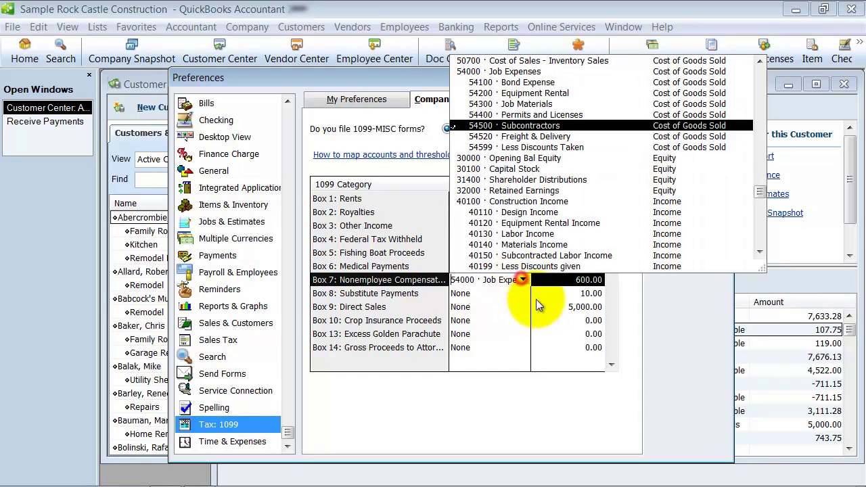
left_click_drag(760, 192, 759, 76)
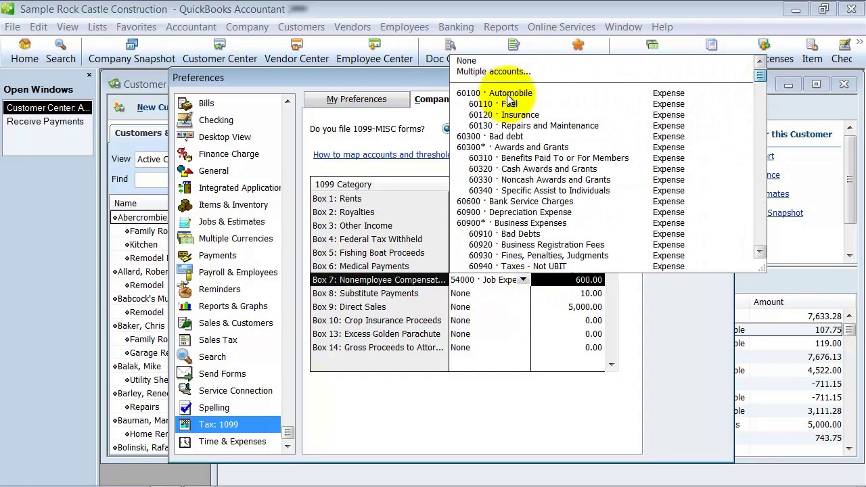
left_click(502, 71)
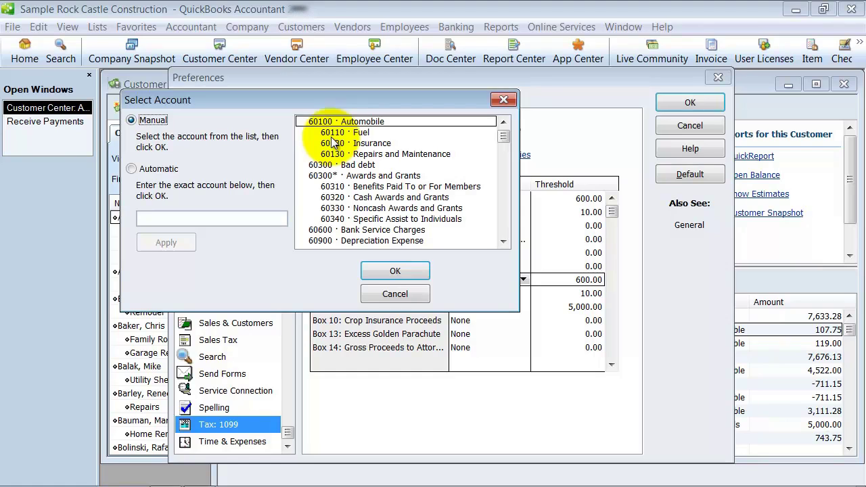
scroll(339, 183, "down", 1)
scroll(341, 199, "down", 2)
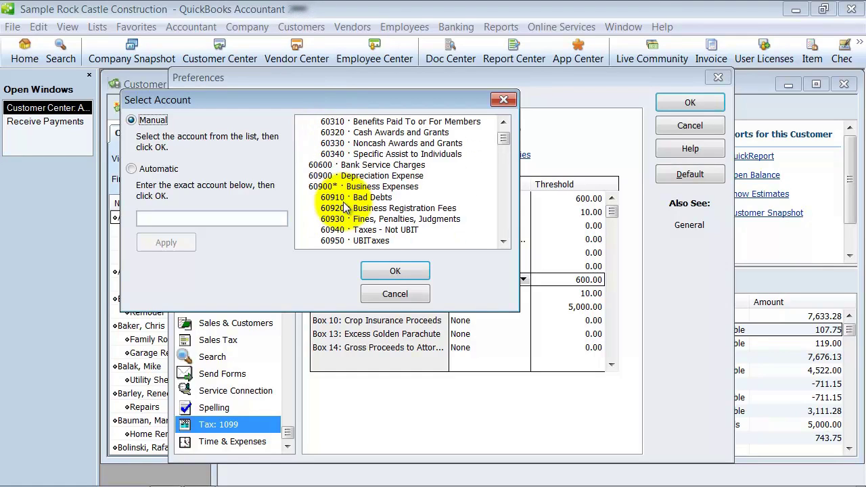
scroll(345, 214, "down", 1)
scroll(346, 213, "down", 2)
scroll(346, 213, "down", 3)
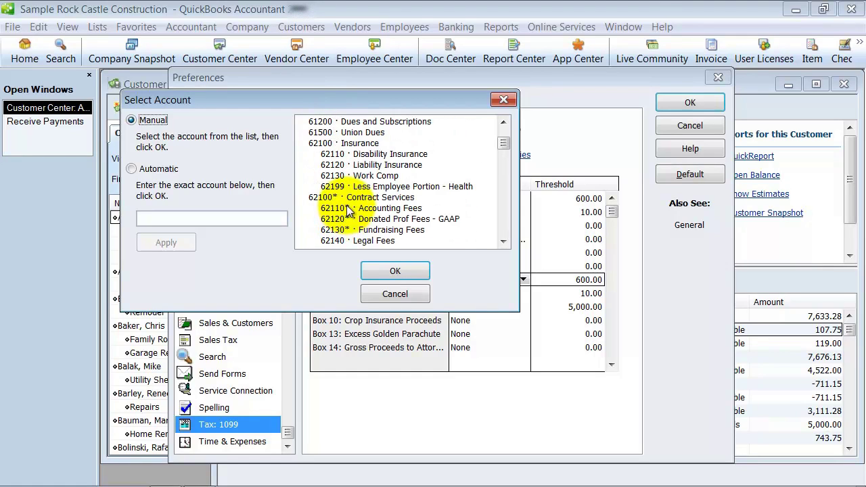
left_click(353, 209)
left_click(384, 241)
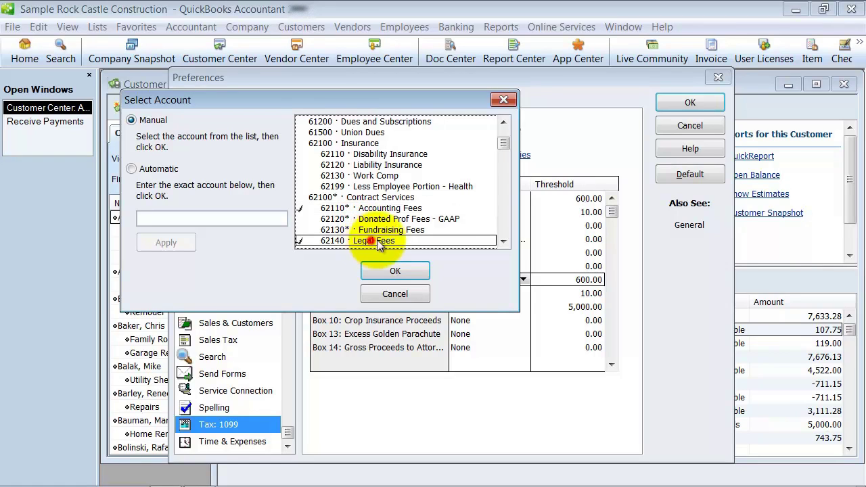
scroll(391, 243, "down", 4)
left_click(380, 166)
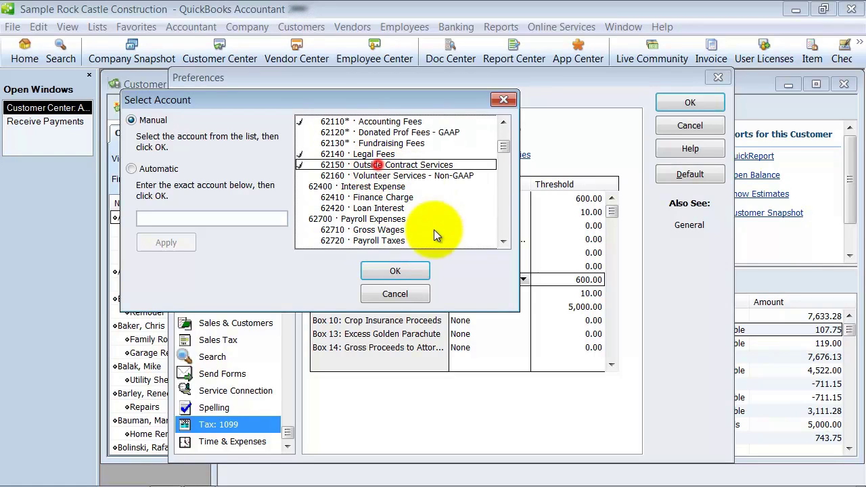
scroll(345, 211, "down", 2)
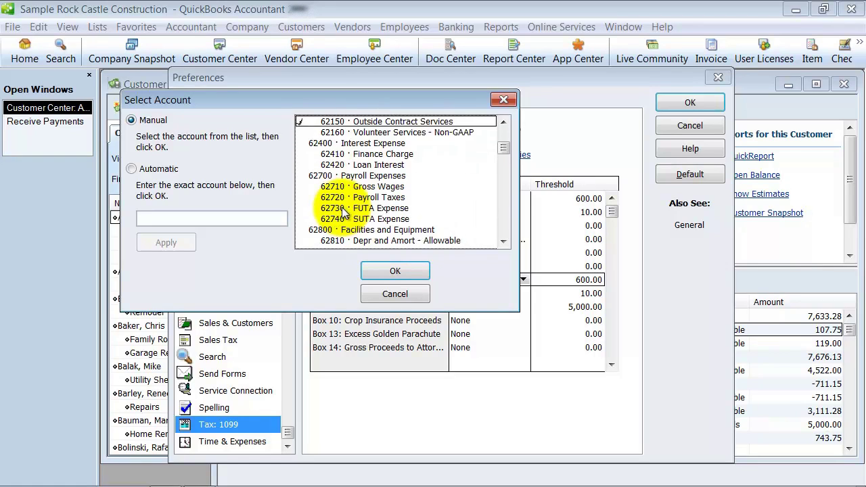
left_click(396, 294)
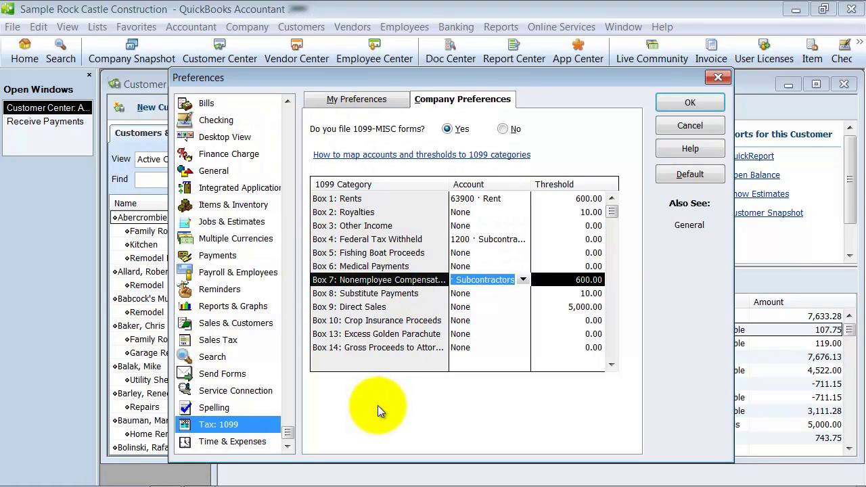
left_click(239, 441)
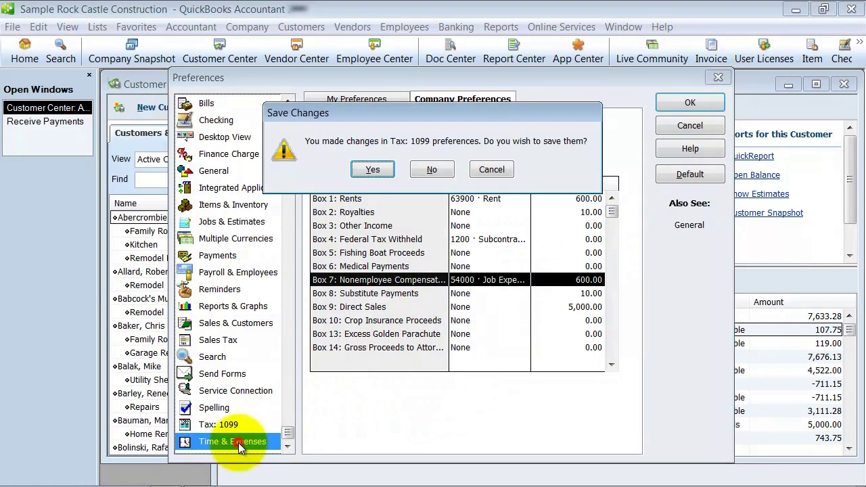
Step: Save the 1099 changes and keep Monday as the first workday
left_click(372, 170)
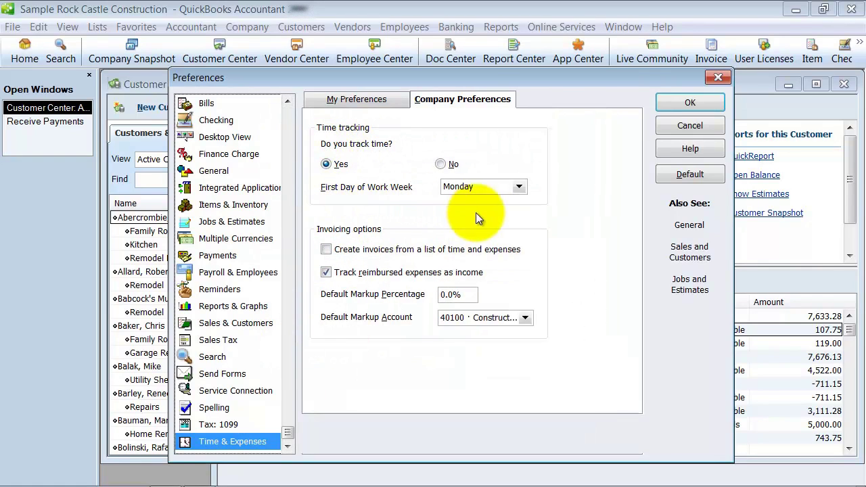
left_click(519, 186)
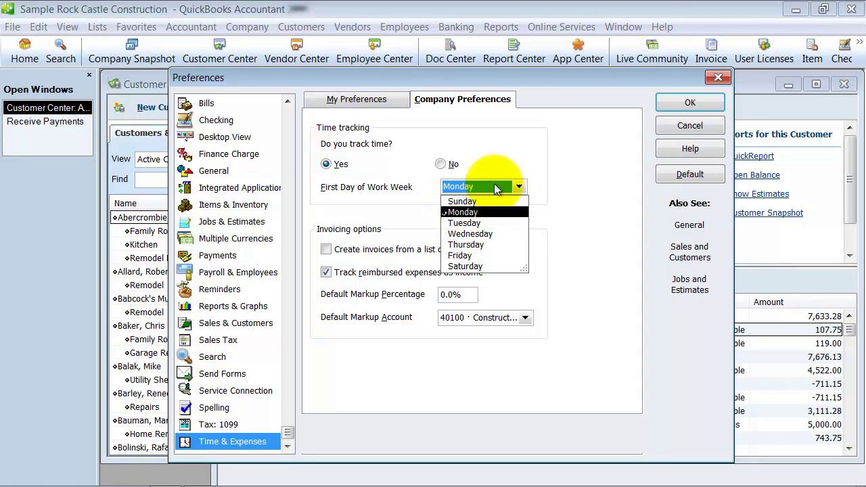
left_click(490, 187)
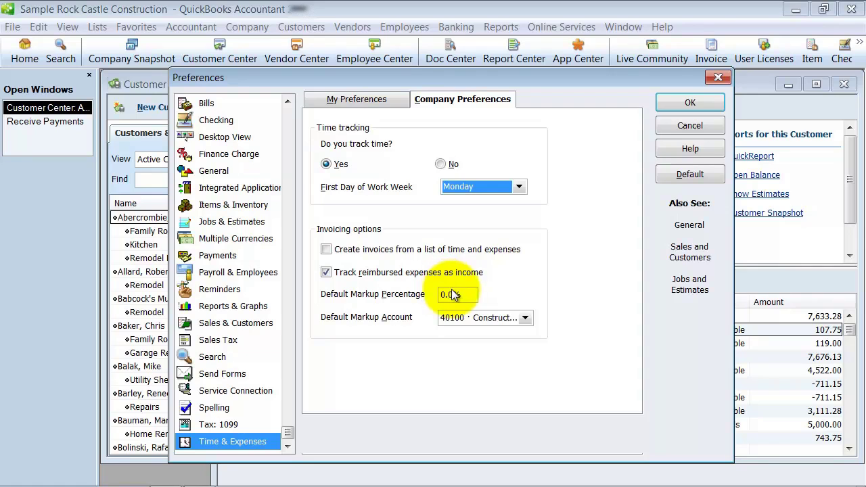
Step: Keep 0.0% default markup with 40100 · Construction Income, then close preferences
left_click(474, 292)
left_click(522, 318)
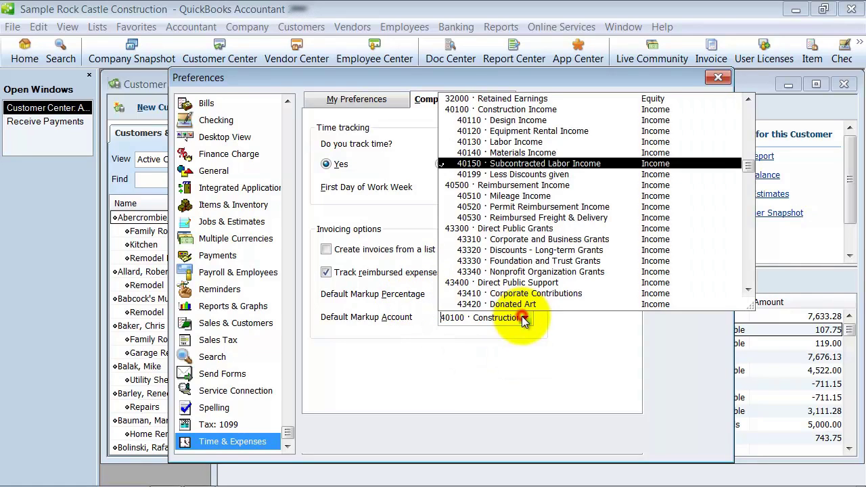
left_click(564, 338)
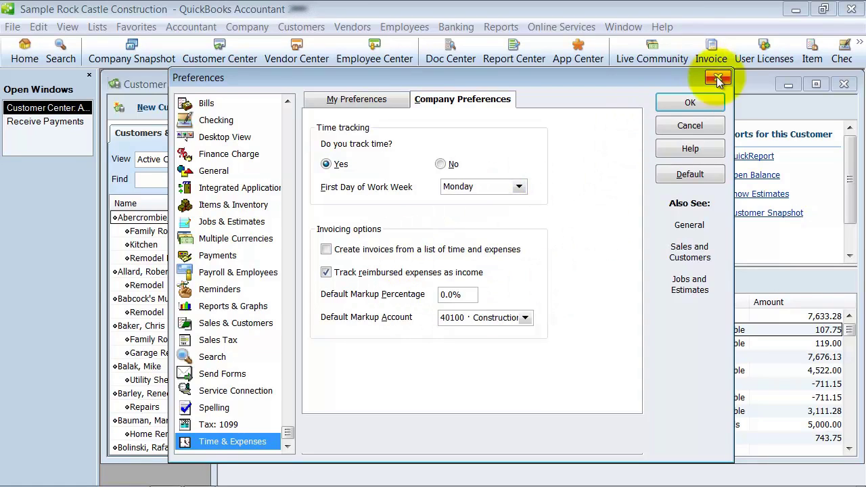
left_click(713, 100)
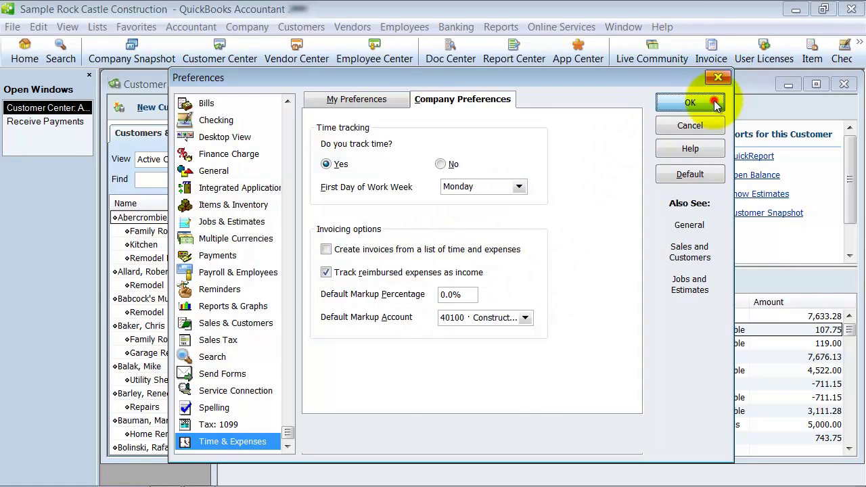